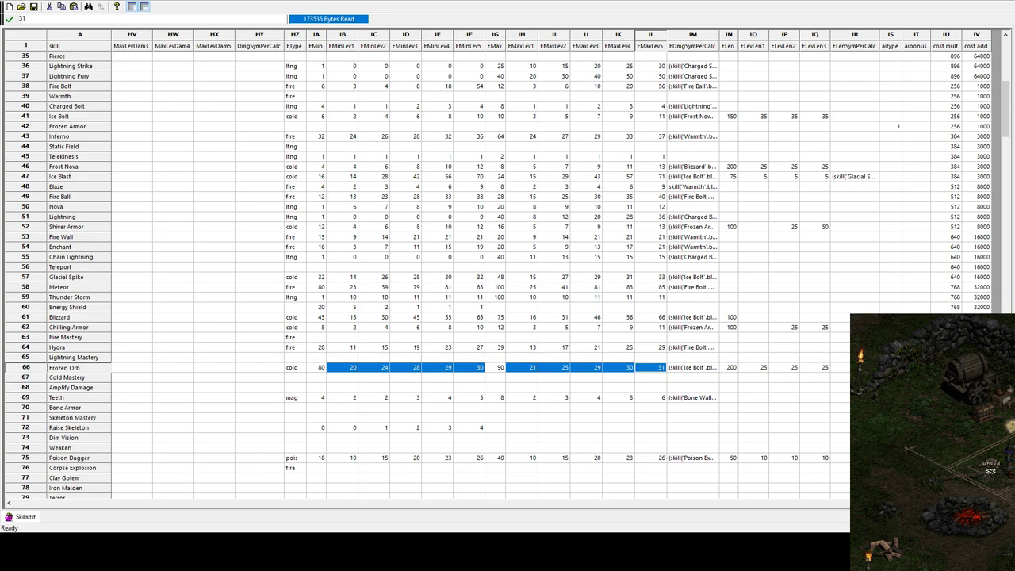
Step: Switch to the skills.txt guide in the browser and find the "emin" entry
key("alt+Tab")
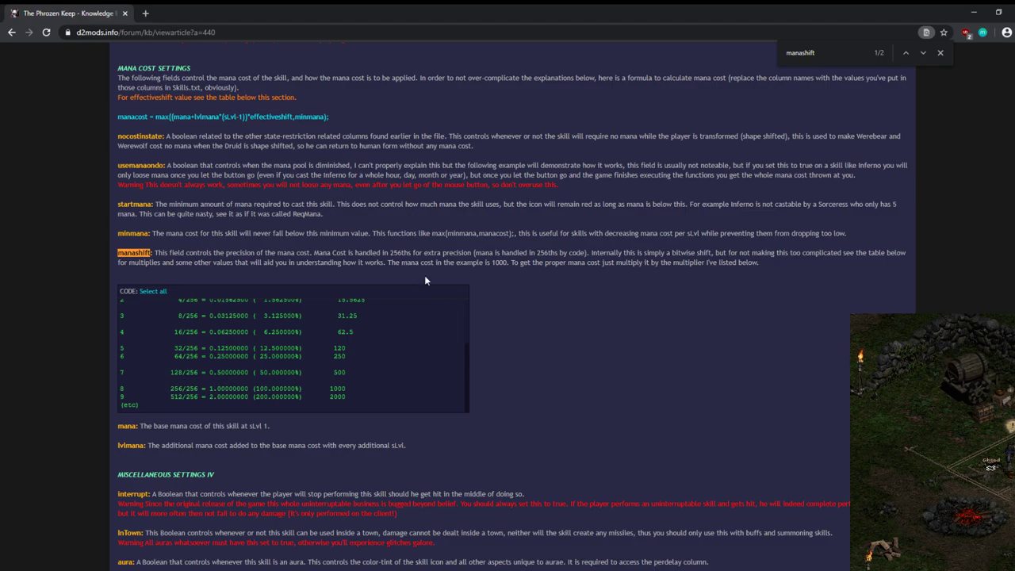
scroll(528, 314, "up", 10)
key("ctrl+f")
type("em")
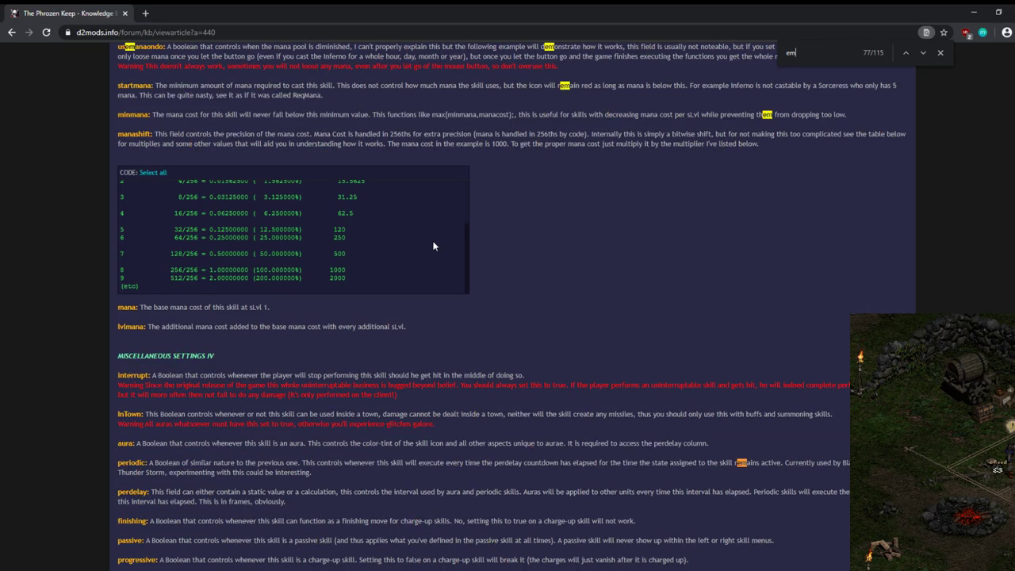
type("in")
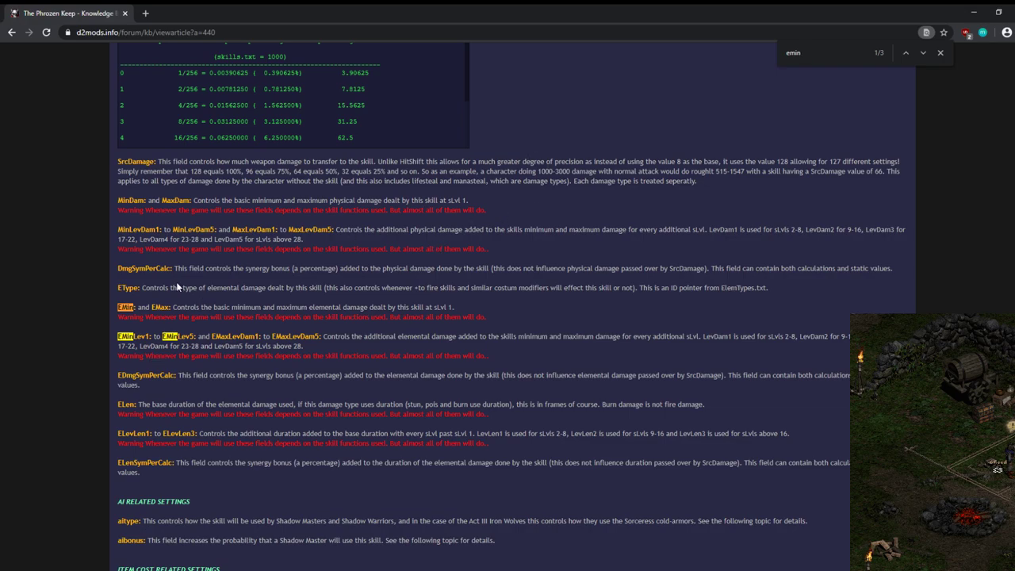
Step: Read the explanation of EMinLev1 to EMinLev5, highlighting the level range that LevDam1 covers
left_click_drag(117, 339, 198, 338)
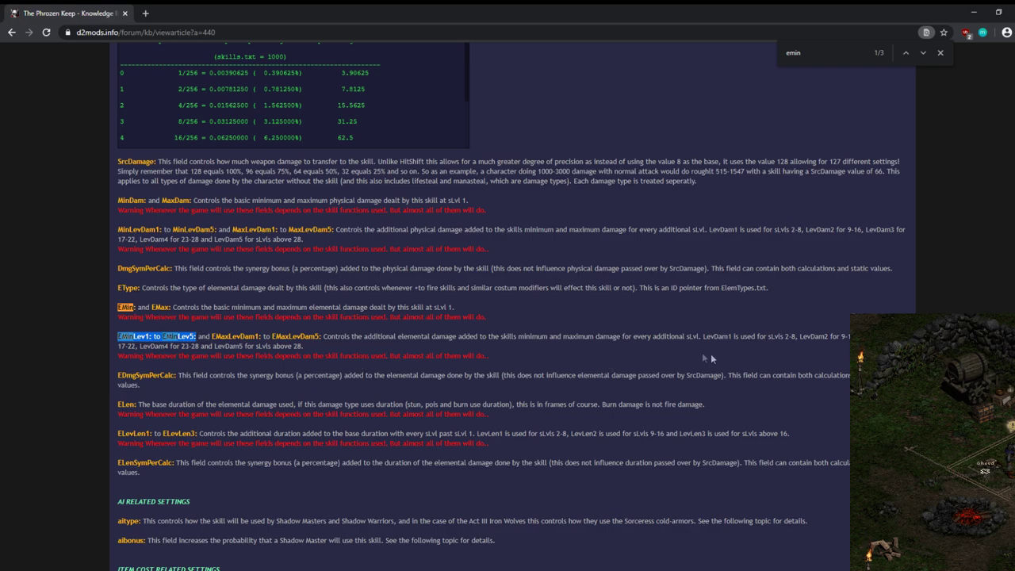
left_click(557, 347)
left_click_drag(727, 338, 733, 338)
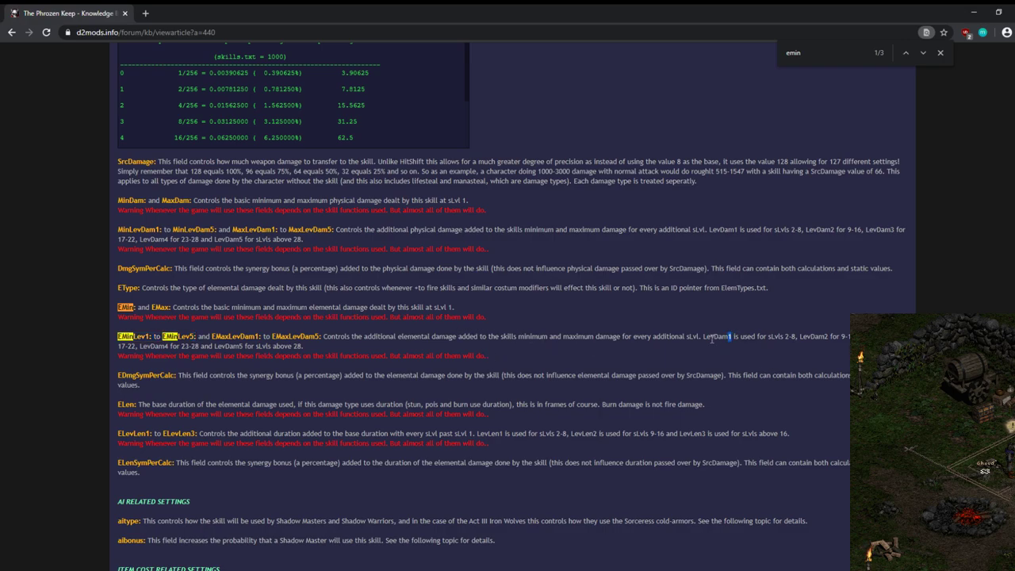
left_click(754, 339)
left_click_drag(703, 336, 795, 336)
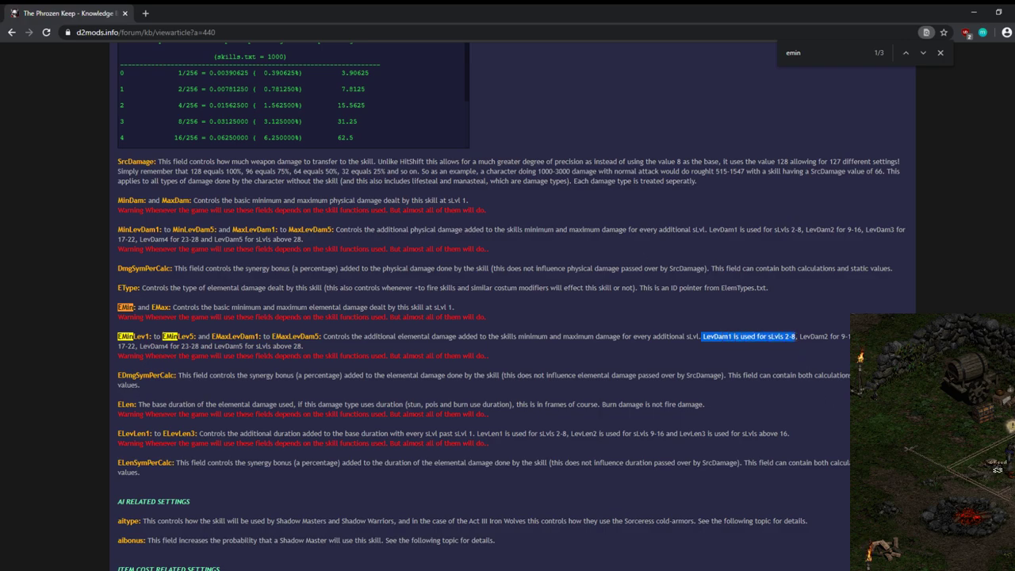
Step: Return to the Skills.txt spreadsheet and enter the label "lvls2-8" in Lightning Mastery's EMinLev1 and EMaxLev1 cells
key("alt+Tab")
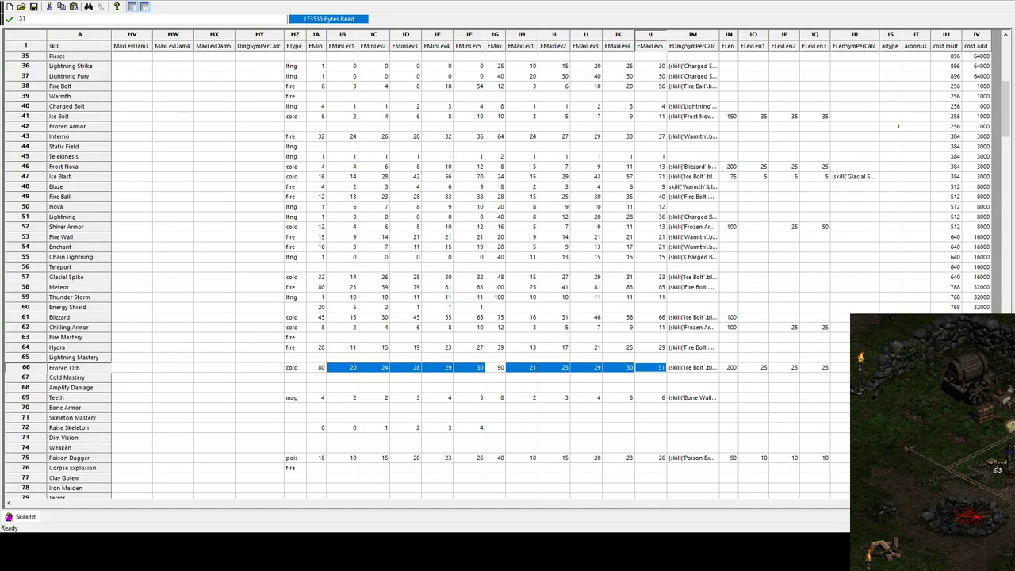
left_click(344, 368)
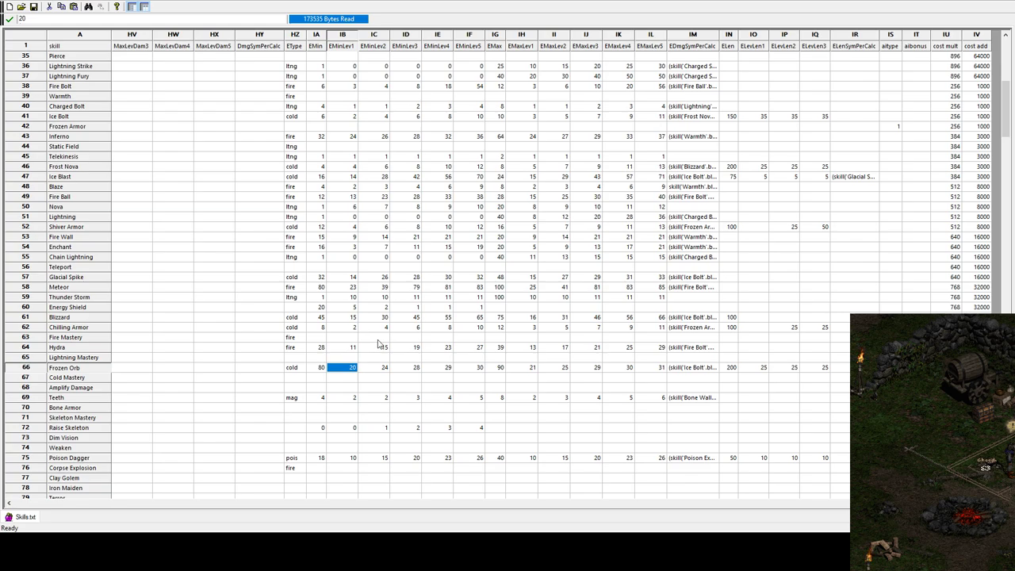
left_click(352, 357)
type("lvls2-8")
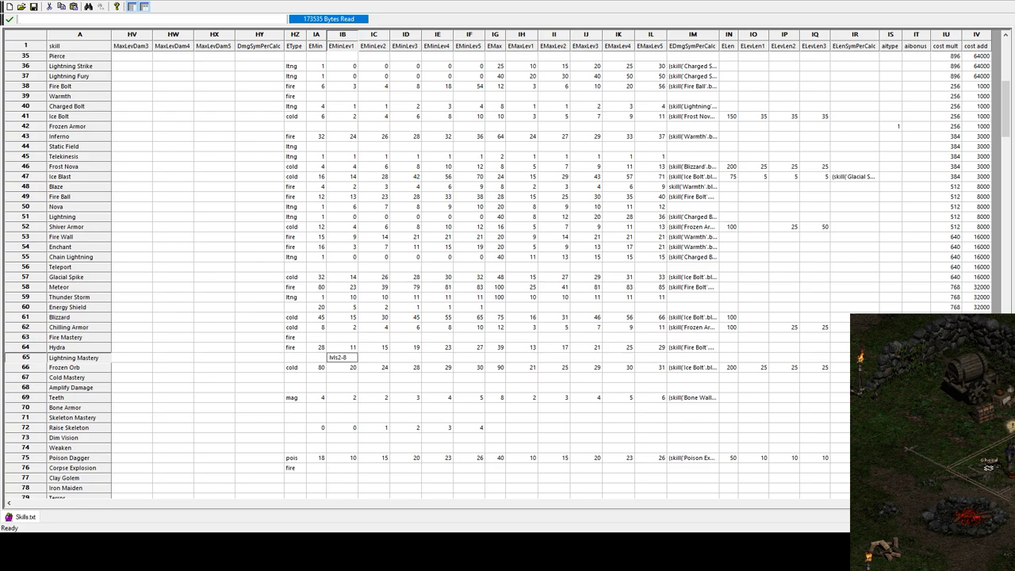
left_click_drag(405, 327, 437, 327)
left_click(355, 359)
key("ctrl+c")
left_click(524, 359)
key("ctrl+v")
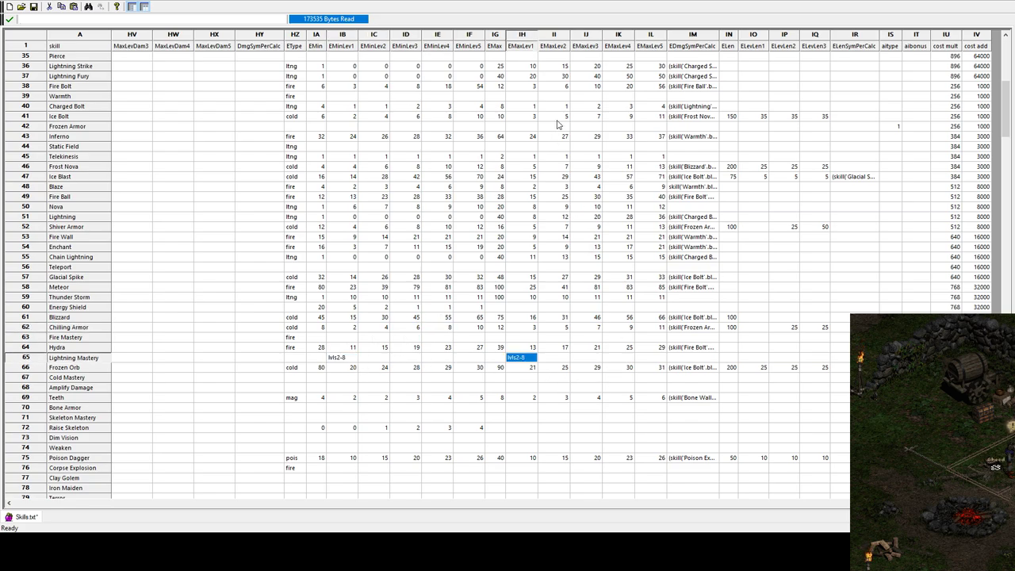
Step: Enter the label "lvl1" in Lightning Mastery's EMin and EMax cells
left_click(536, 350)
left_click_drag(491, 362, 339, 372)
left_click_drag(532, 361, 654, 371)
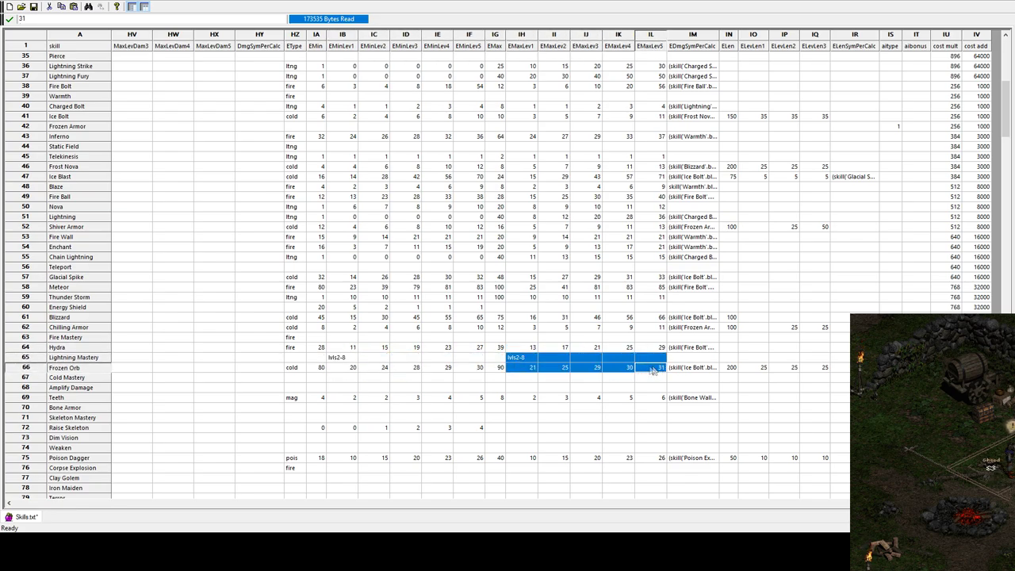
left_click(542, 340)
left_click(315, 361)
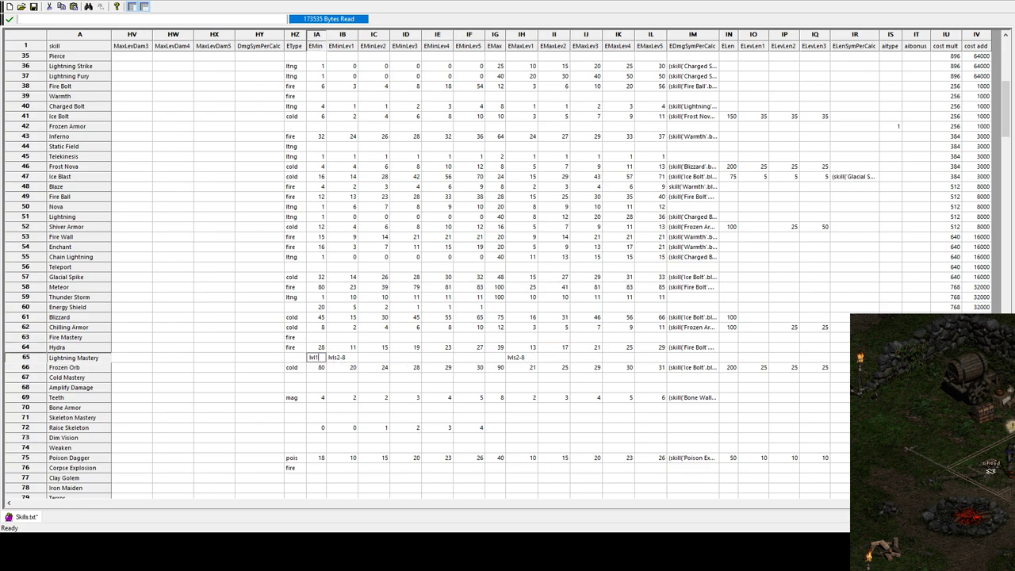
left_click(499, 357)
type("lvl1")
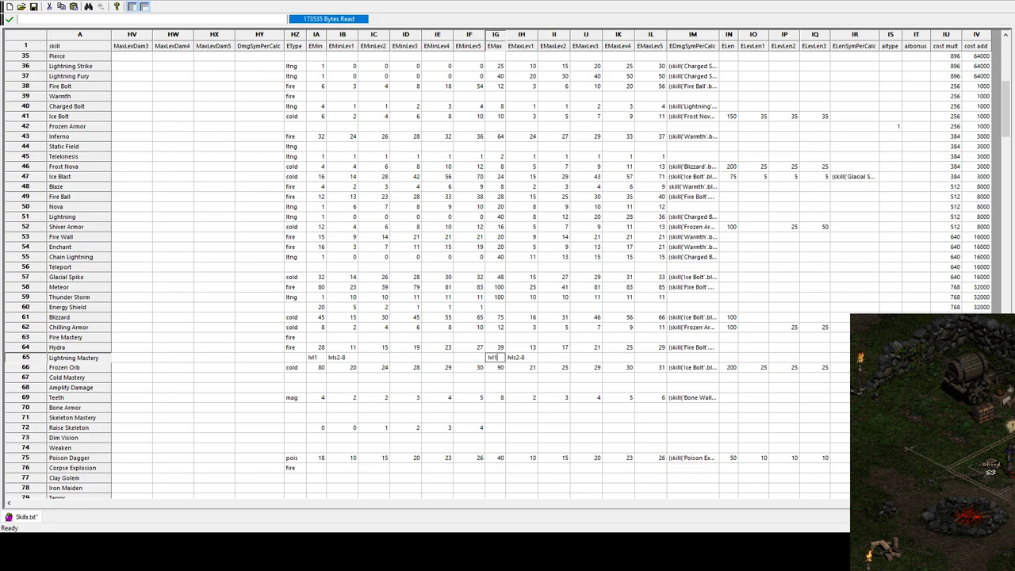
left_click_drag(522, 327, 522, 317)
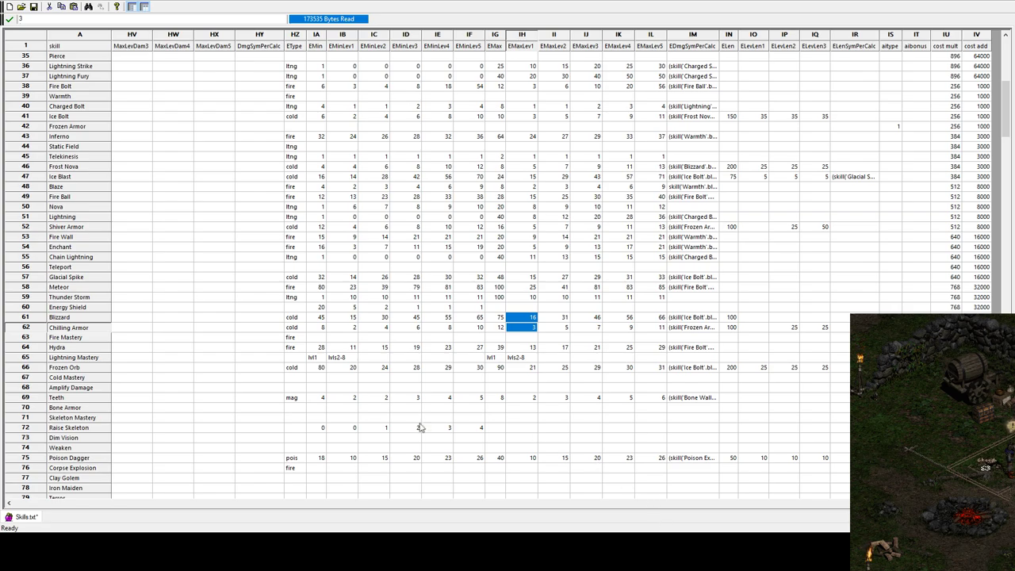
Step: Label Lightning Mastery's EMinLev2 and EMaxLev2 cells "lvls9-16"
left_click(385, 358)
type("lvls")
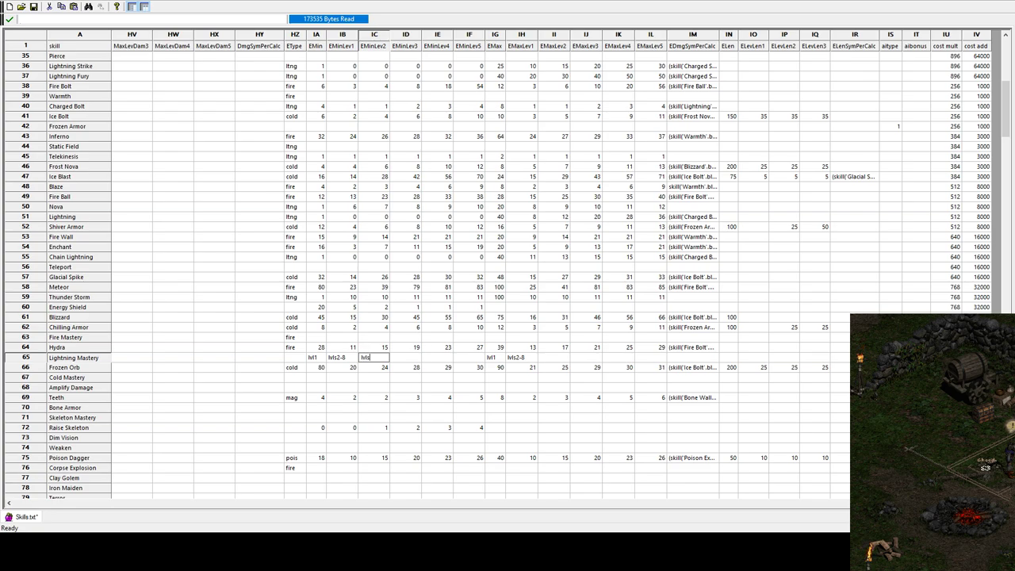
type("9-16")
left_click(495, 256)
left_click(377, 359)
left_click(555, 359)
key("ctrl+v")
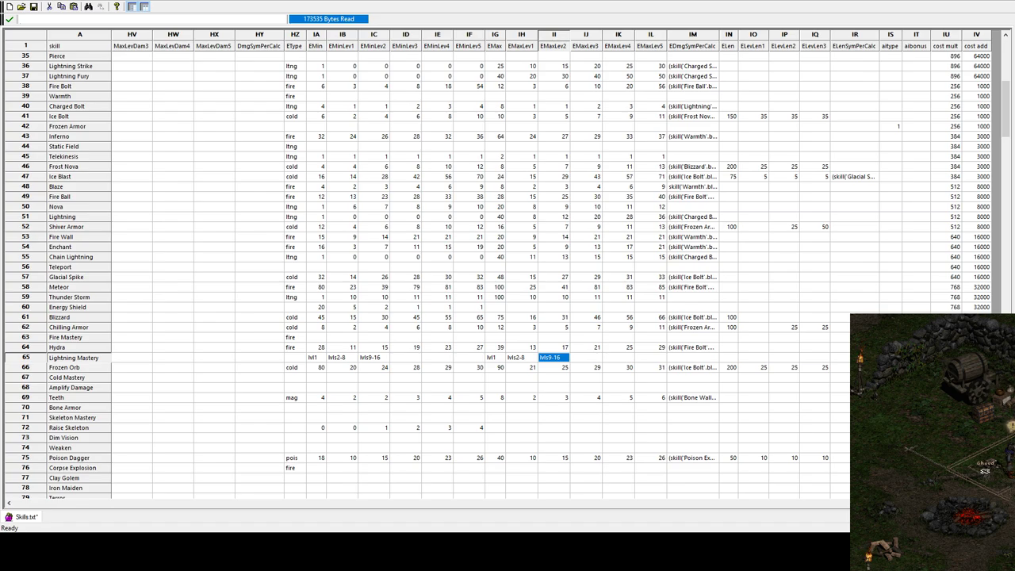
Step: Label Lightning Mastery's EMinLev4 and EMaxLev4 cells "23-28"
left_click(442, 360)
type("23-28")
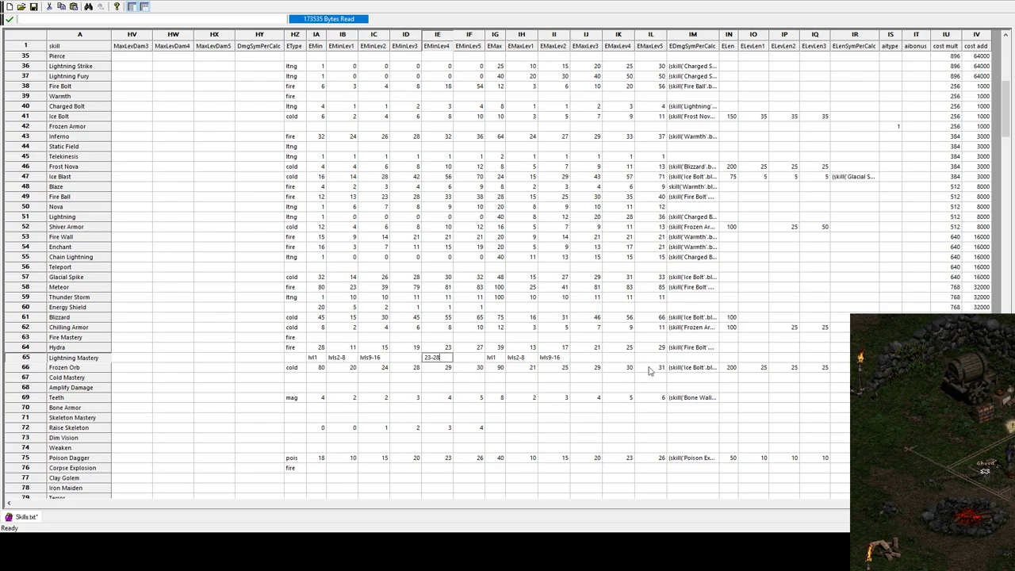
left_click(626, 362)
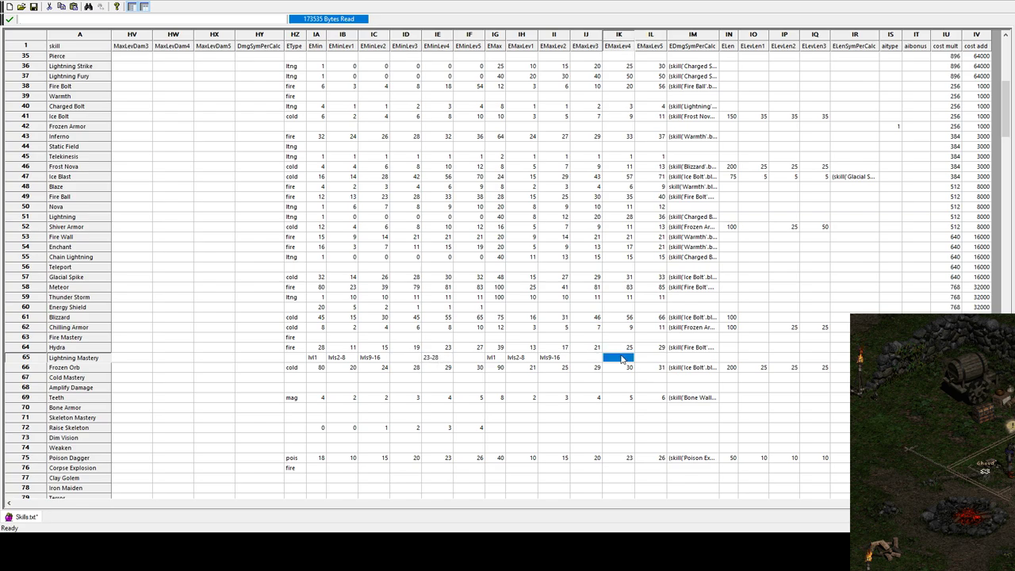
type("-")
type("23")
key("Return")
Step: Label Lightning Mastery's EMinLev5 and EMaxLev5 cells "28+"
left_click(477, 358)
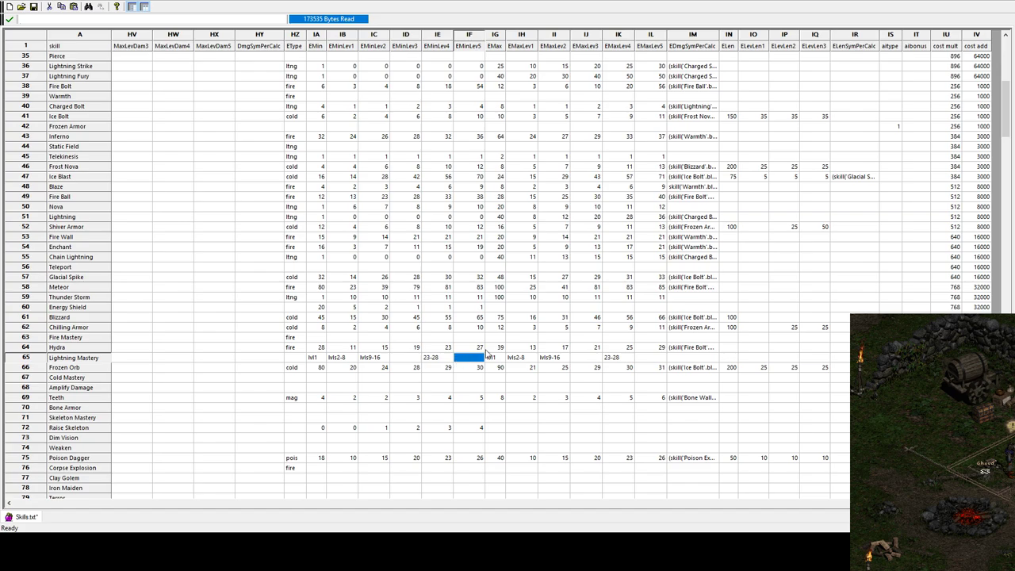
type("28")
key("Return")
key("ctrl+c")
left_click(662, 358)
key("ctrl+v")
Step: Enter "17-22" in Lightning Mastery's EMaxLev3 cell and copy it into the EMinLev3 cell
key("Left")
key("Left")
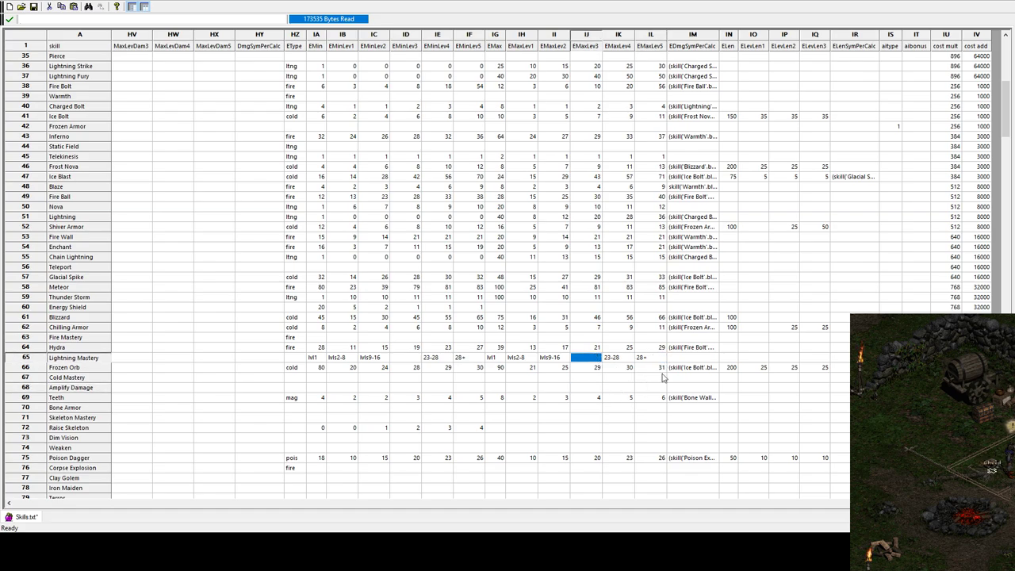
type("17-22")
key("Return")
key("ctrl+c")
left_click(394, 358)
key("ctrl+v")
left_click(499, 382)
Step: Examine Frozen Orb's base and per-level elemental damage values against the level-range labels above them
left_click_drag(313, 358, 654, 373)
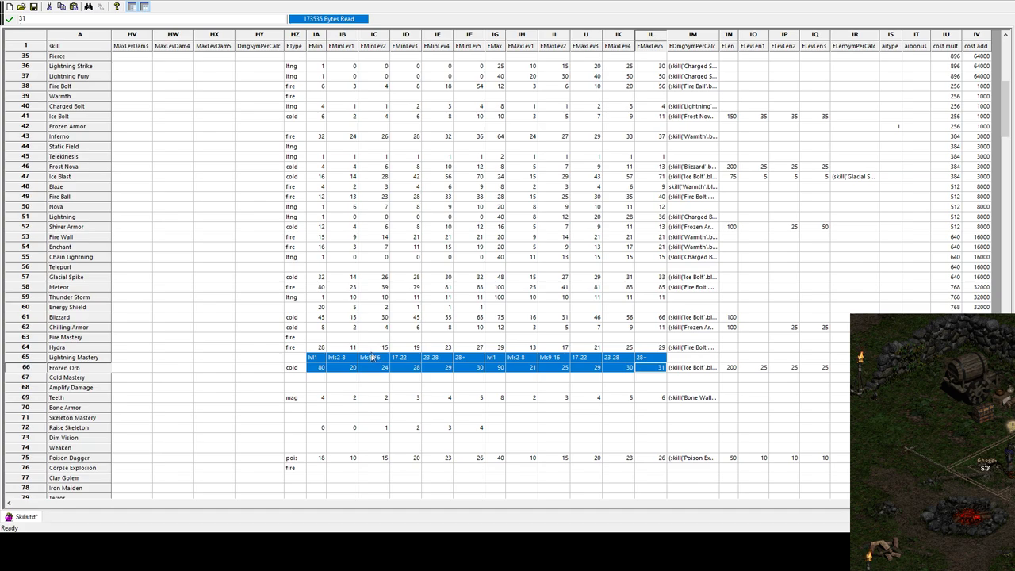
left_click(341, 369)
left_click(324, 369)
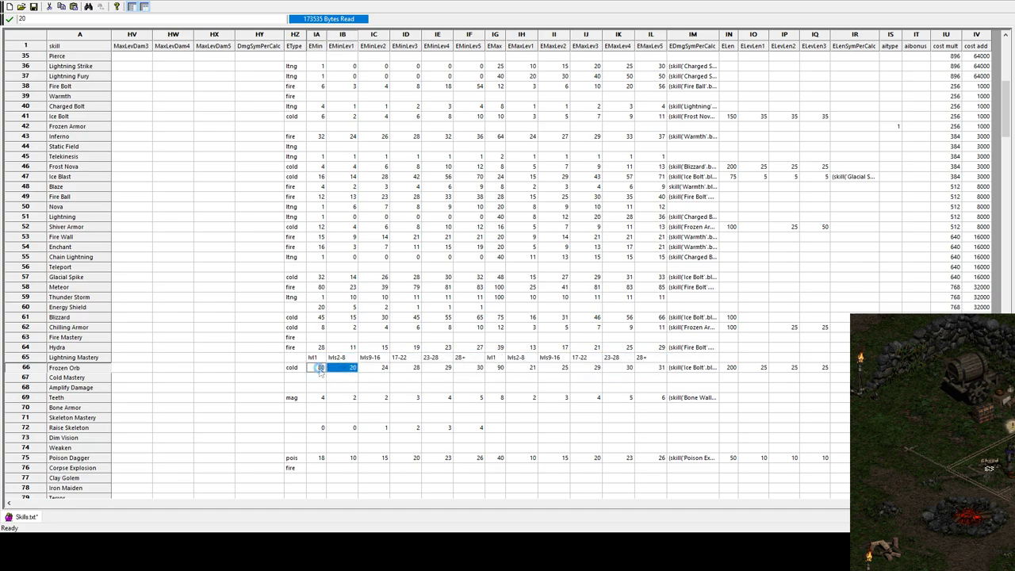
left_click(376, 372)
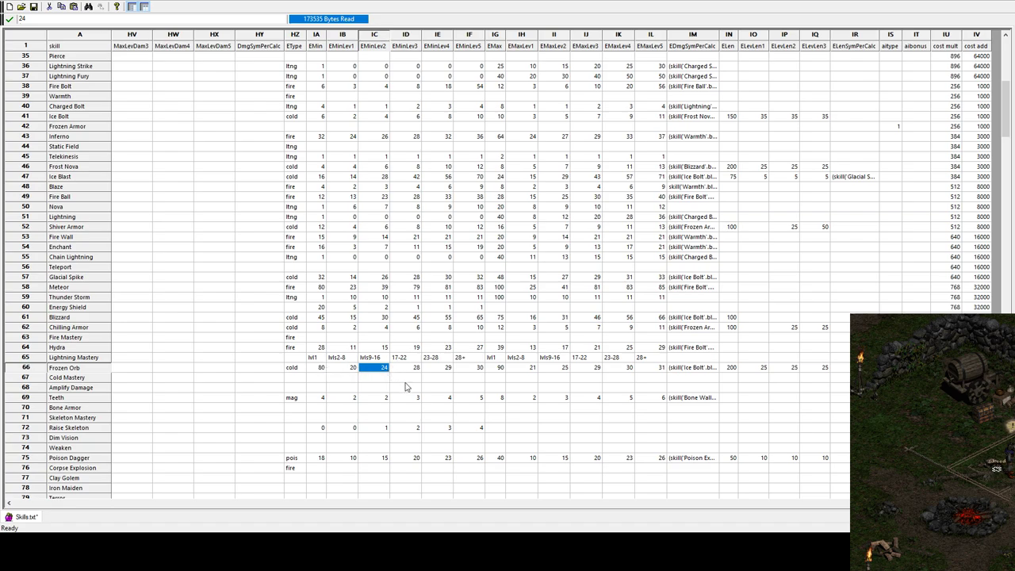
left_click(350, 374)
left_click(384, 385)
left_click_drag(349, 369, 457, 376)
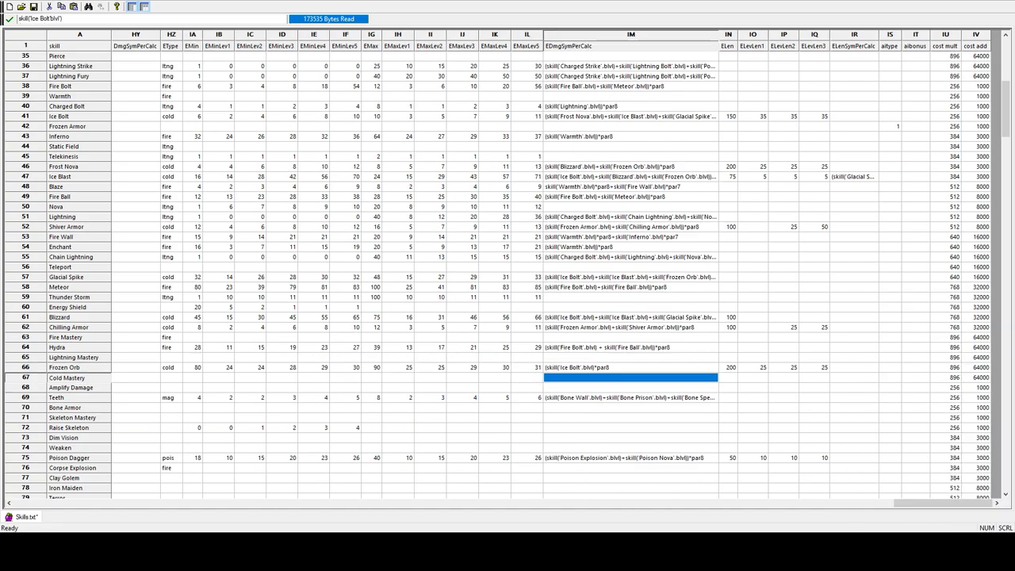
Step: Widen the EDmgSymPerCalc column and highlight Frozen Orb's EMaxLev values together with its synergy formula
left_click(635, 36)
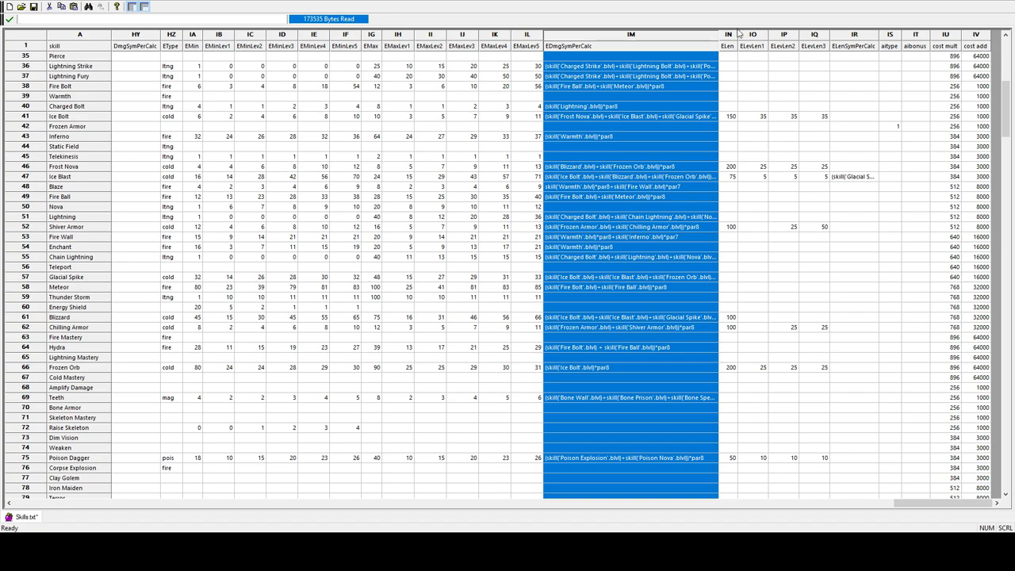
left_click_drag(720, 37, 772, 55)
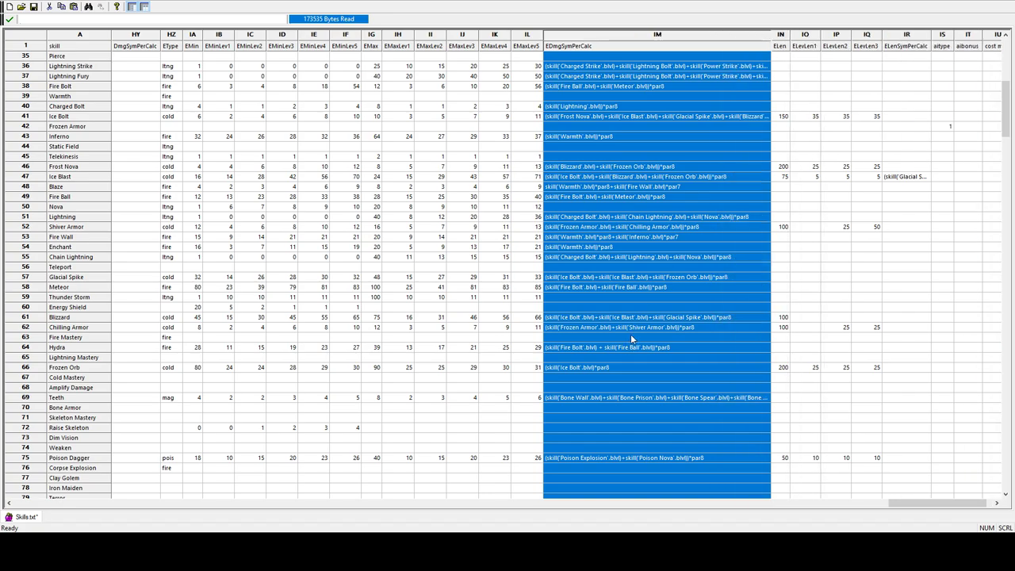
left_click(523, 369)
left_click_drag(401, 370, 527, 372)
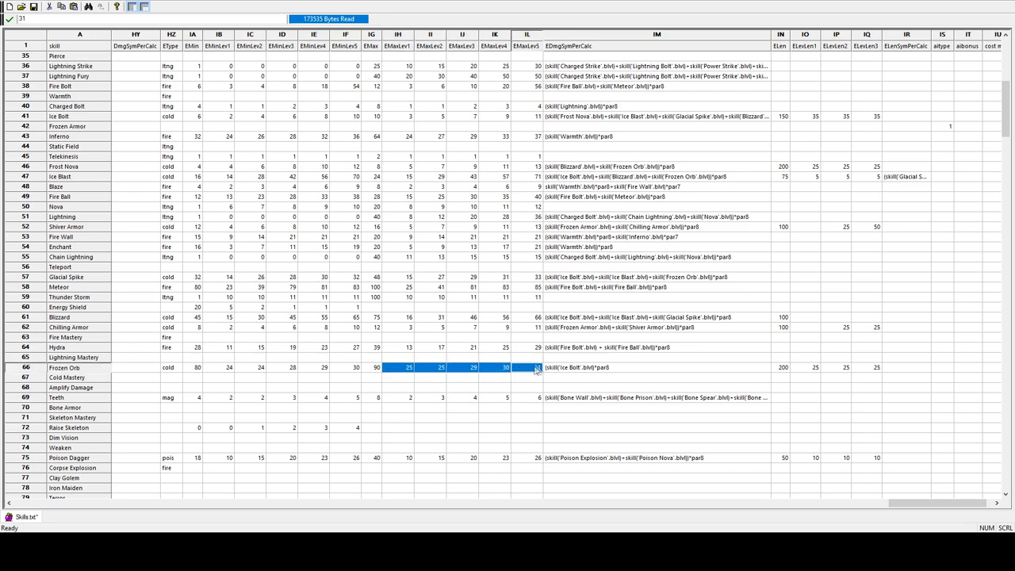
left_click(570, 371)
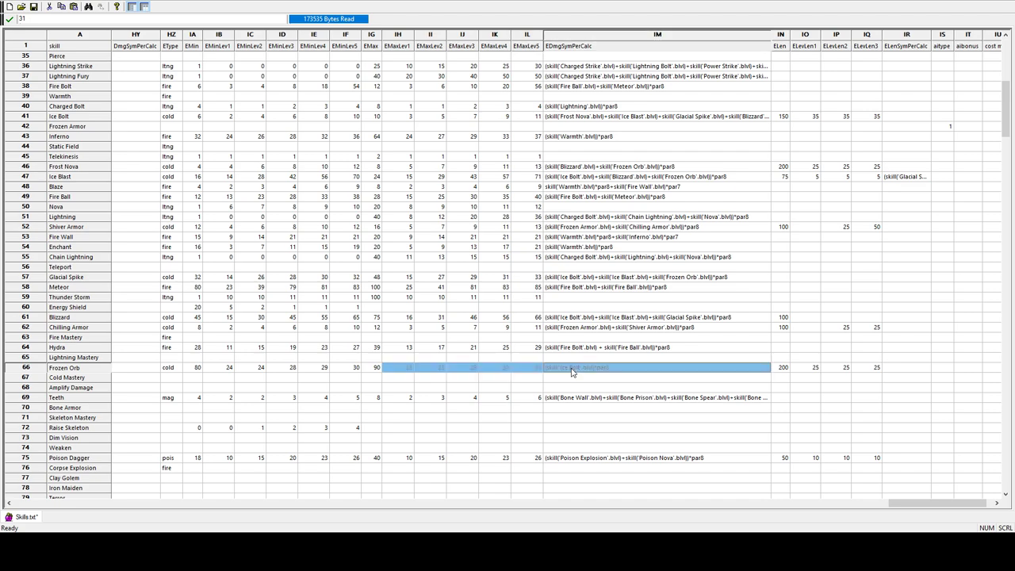
Step: Enter the partial synergy formula skill('Ice Bolt' in Cold Mastery's EDmgSymPerCalc cell
left_click(626, 378)
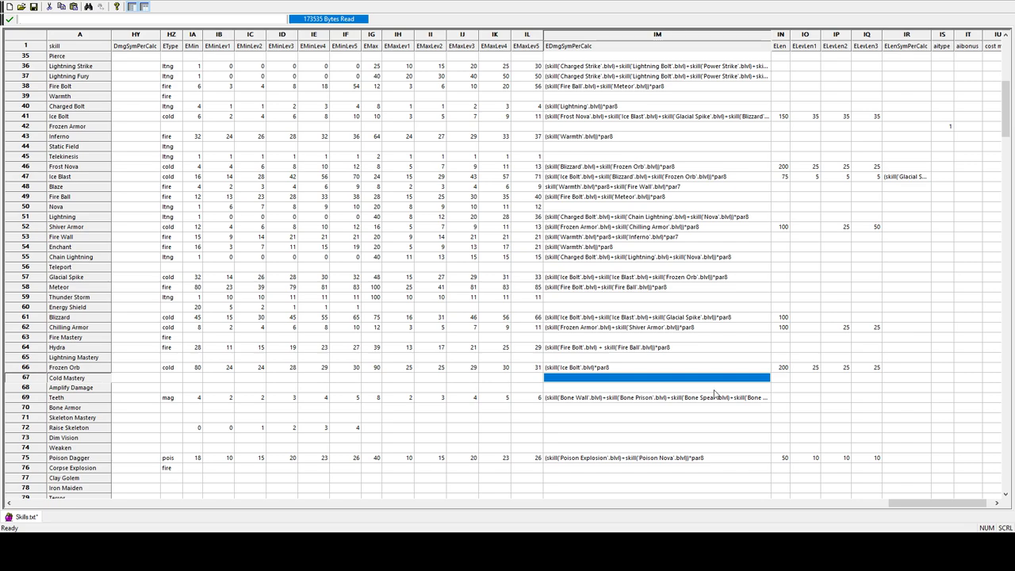
type("skill(")
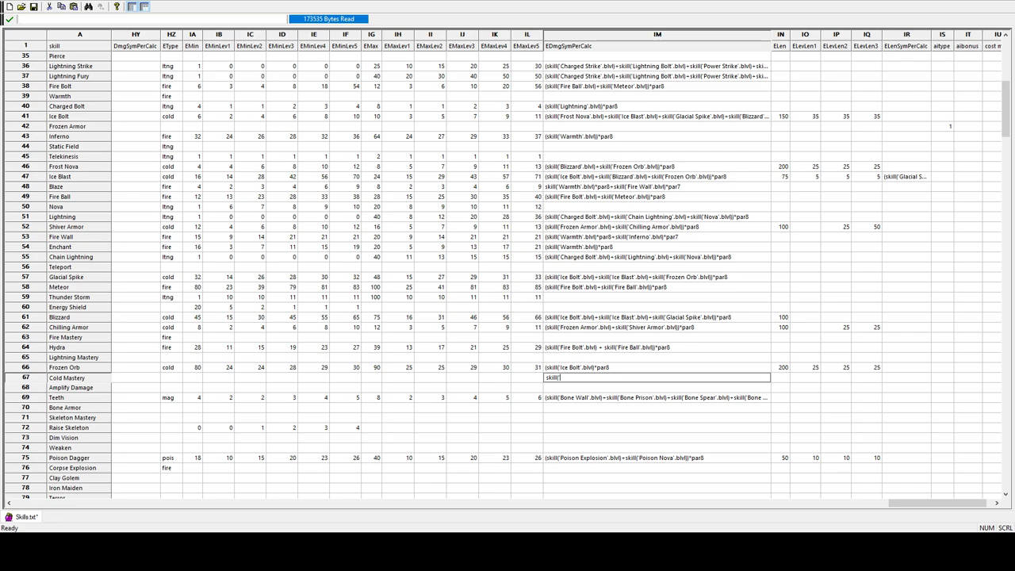
type("e Bolt'.blv")
key("BackSpace")
key("BackSpace")
key("BackSpace")
key("BackSpace")
key("BackSpace")
key("Return")
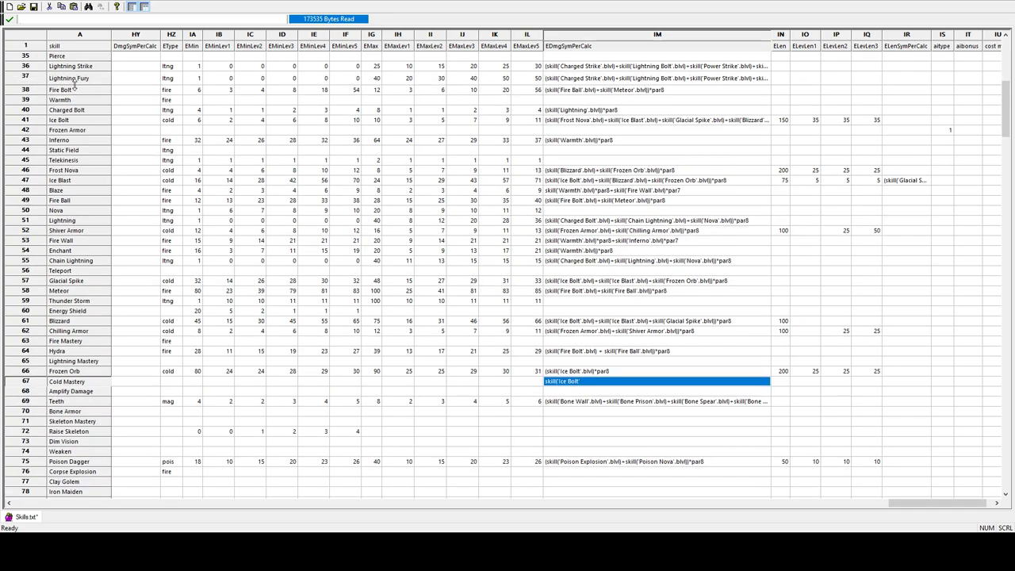
Step: Unfreeze the skill name column, select it in full and look through the skill names down to the druid skills
key("ctrl+a")
left_click(136, 90)
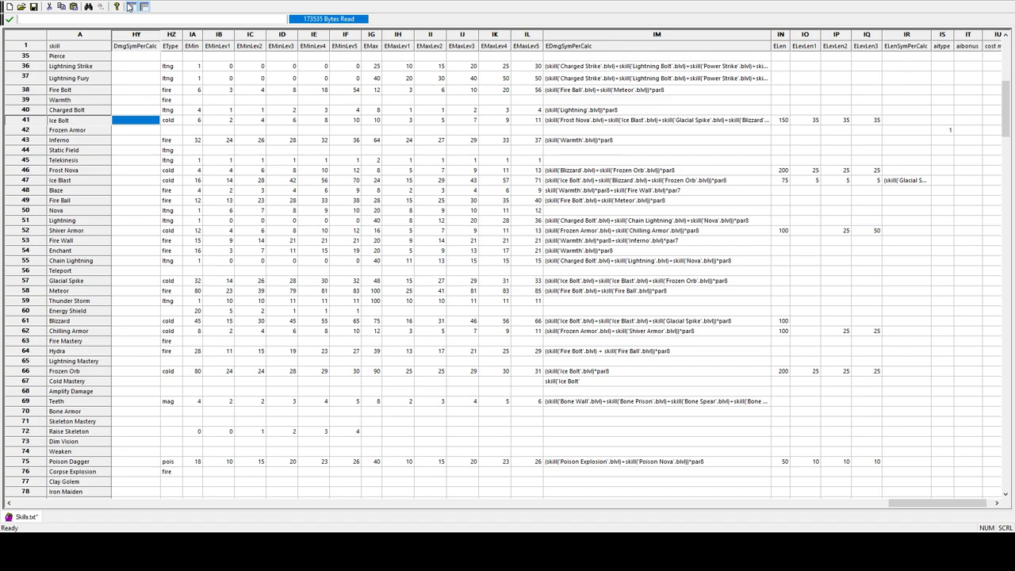
left_click(132, 7)
left_click_drag(918, 501, 64, 503)
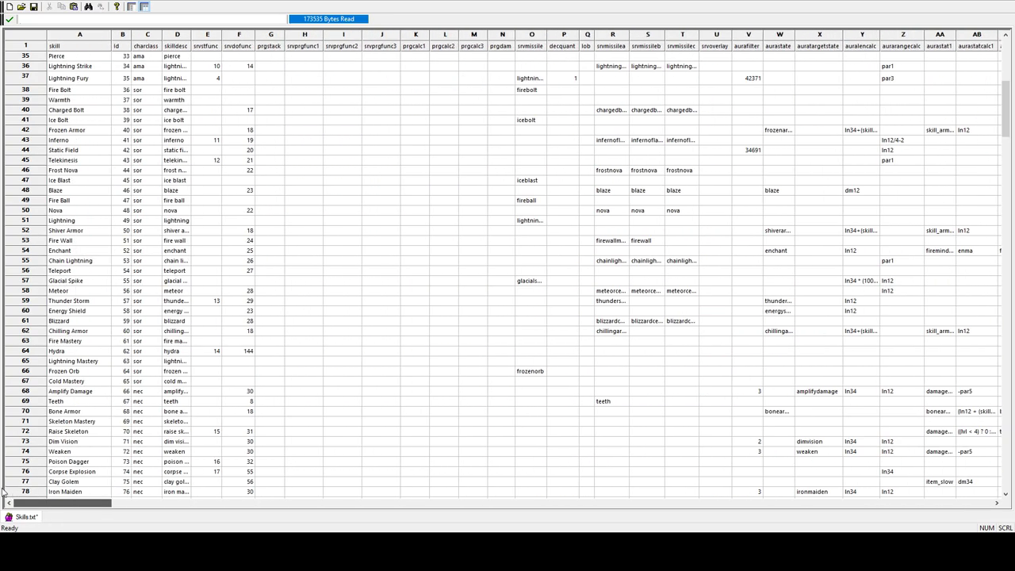
left_click(88, 35)
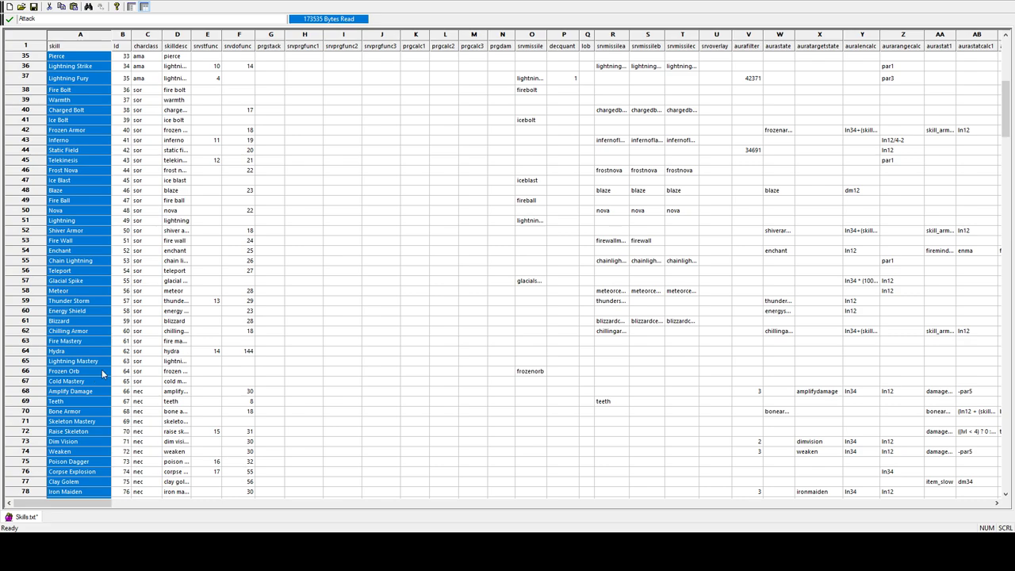
left_click_drag(1004, 109, 1011, 341)
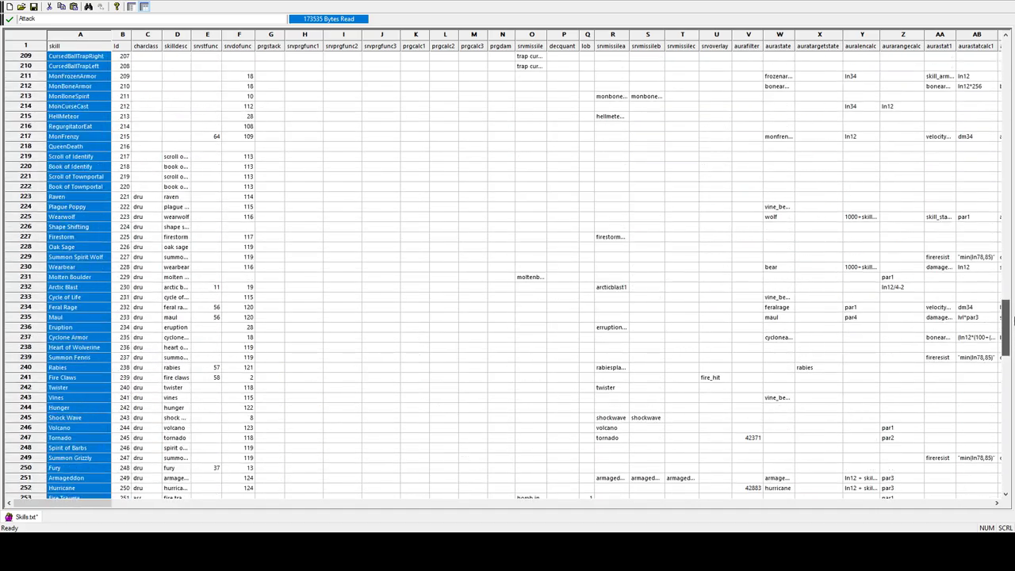
Step: Highlight the Plague Poppy row and its skill name cell to examine how the name is written
left_click(80, 206)
left_click(41, 208)
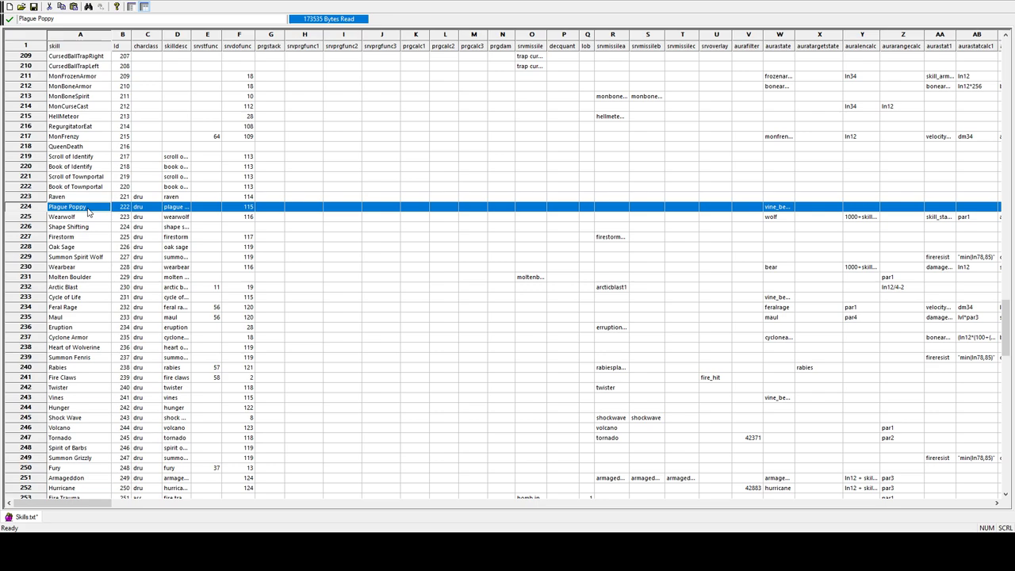
left_click(89, 211)
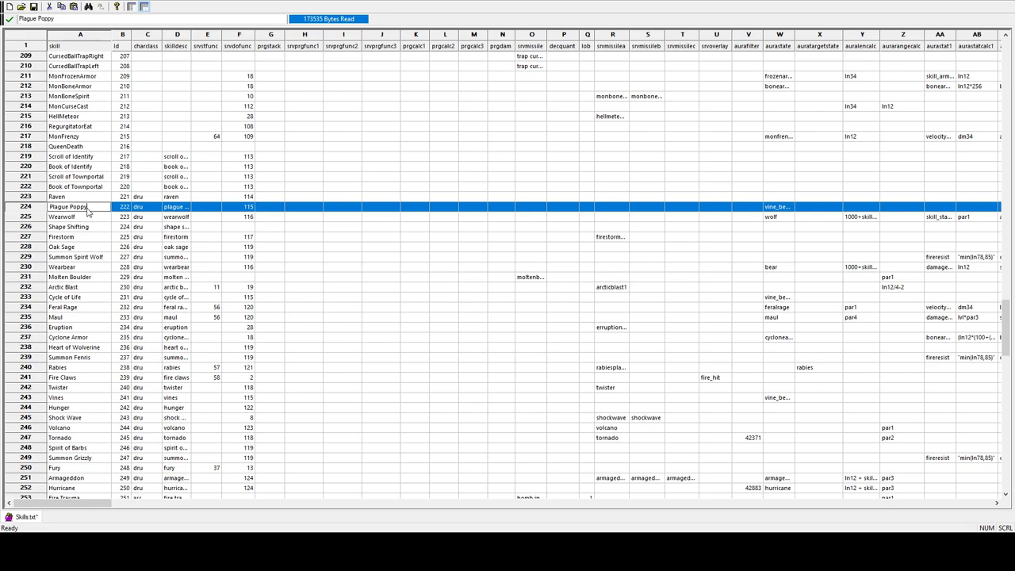
left_click_drag(87, 207, 50, 208)
left_click(123, 196)
left_click(84, 211)
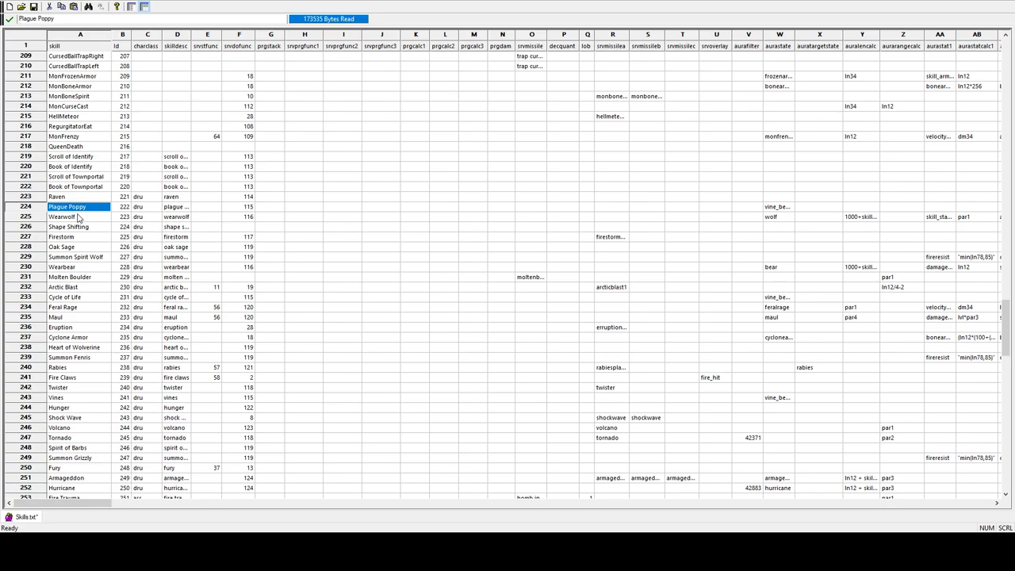
scroll(385, 254, "up", 1)
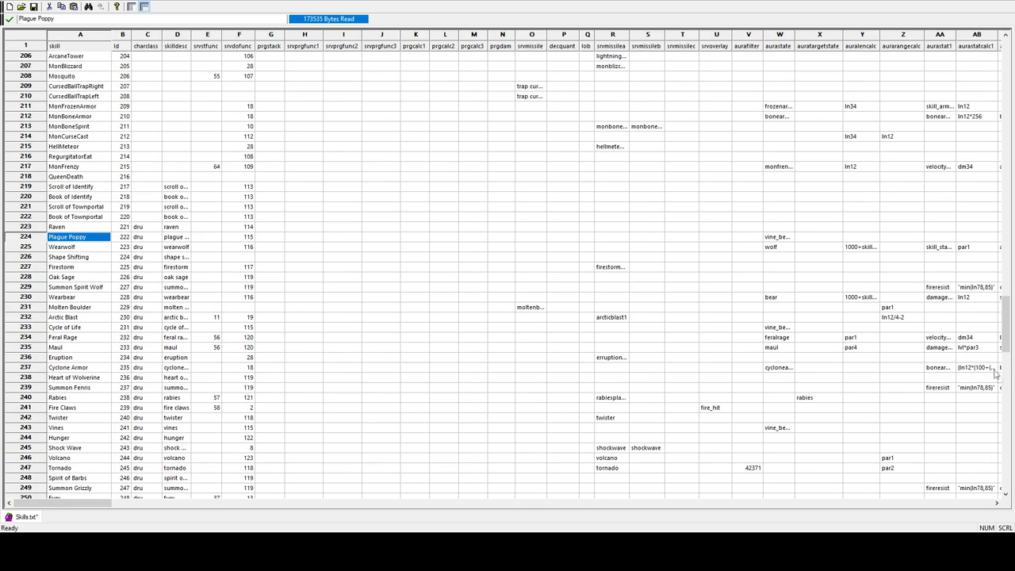
Step: Extend the partial synergy formula in Cold Mastery's EDmgSymPerCalc cell with .blvl after 'Ice Bolt'
left_click_drag(1003, 336, 1010, 125)
left_click(92, 249)
left_click_drag(73, 503, 945, 481)
left_click(635, 260)
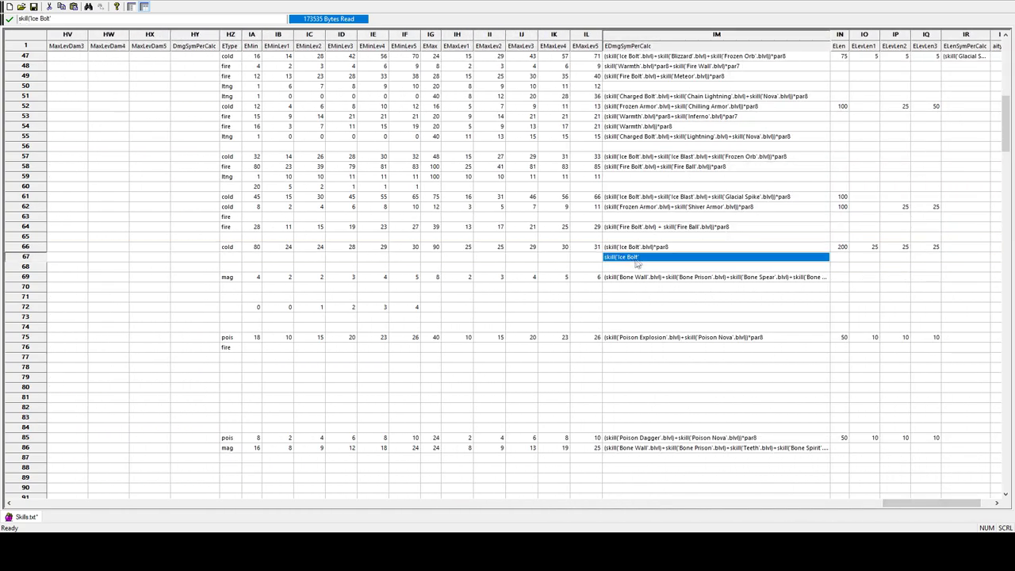
double_click(664, 261)
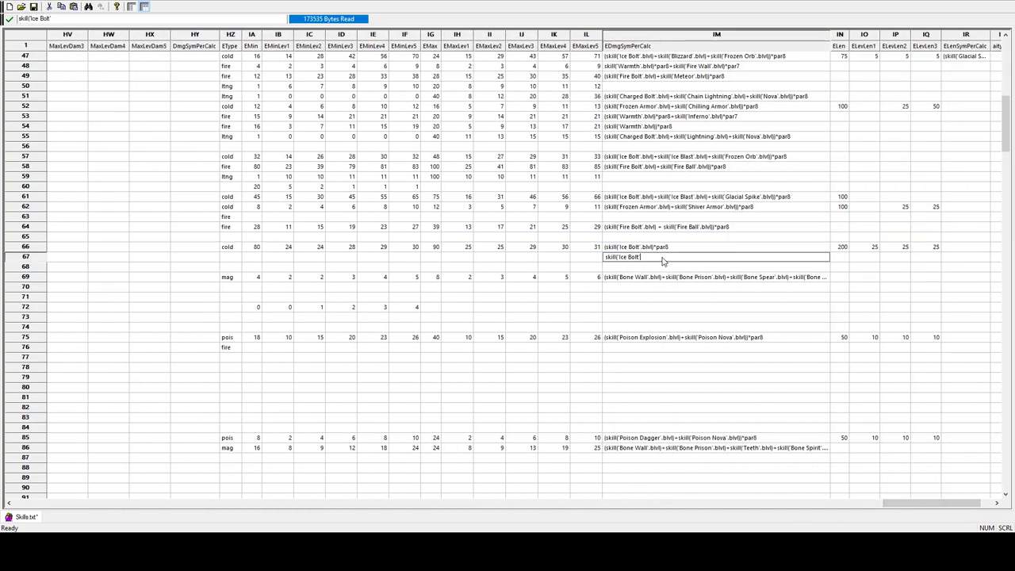
type(".blvl")
Step: Write the note "base lvl. total lvl" in Amplify Damage's EDmgSymPerCalc cell, beneath the example formula
left_click(669, 268)
type("base lvl")
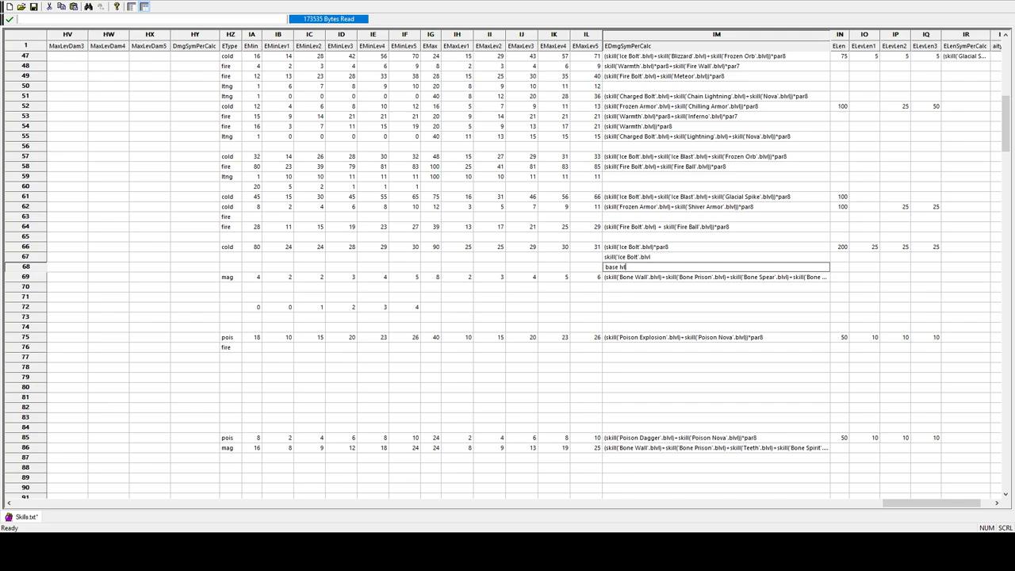
key("BackSpace")
key("BackSpace")
key("BackSpace")
key("BackSpace")
type("/hard")
key("BackSpace")
key("BackSpace")
key("BackSpace")
key("BackSpace")
key("BackSpace")
type("h")
type("tota")
type("lvl")
Step: Re-enter the b of blvl in Cold Mastery's example formula and clear the "base lvl. total lvl" note beneath it
left_click(644, 257)
left_click(644, 257)
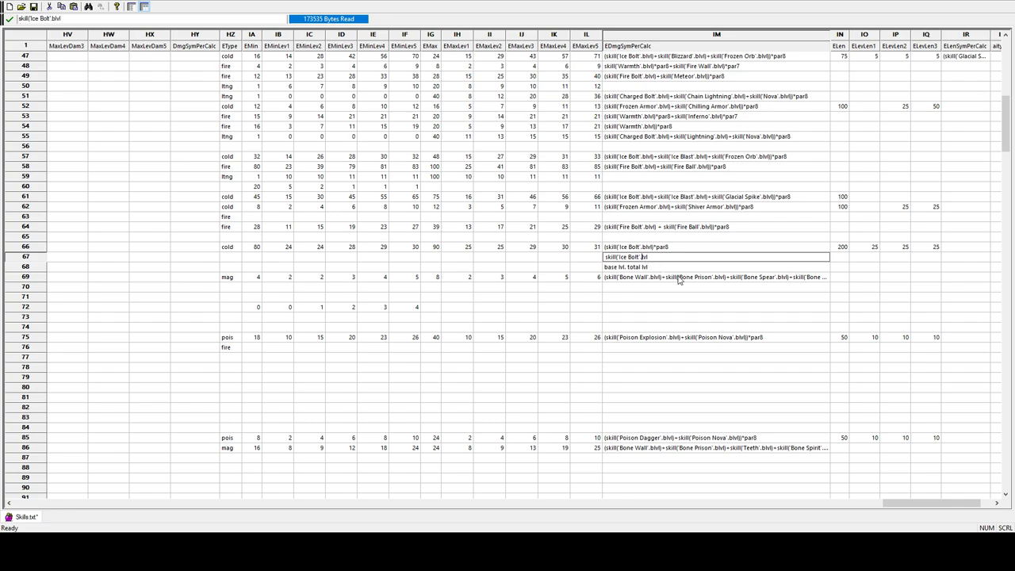
key("BackSpace")
type("b")
left_click(682, 271)
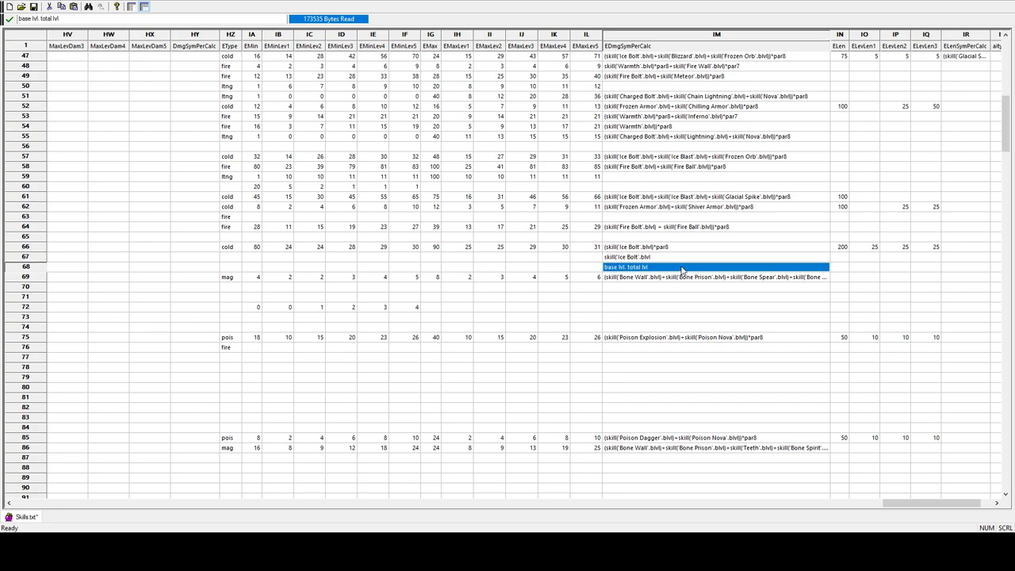
left_click(694, 257)
Step: Complete Cold Mastery's example synergy formula as skill('Ice Bolt'.blvl)*par8
left_click(695, 258)
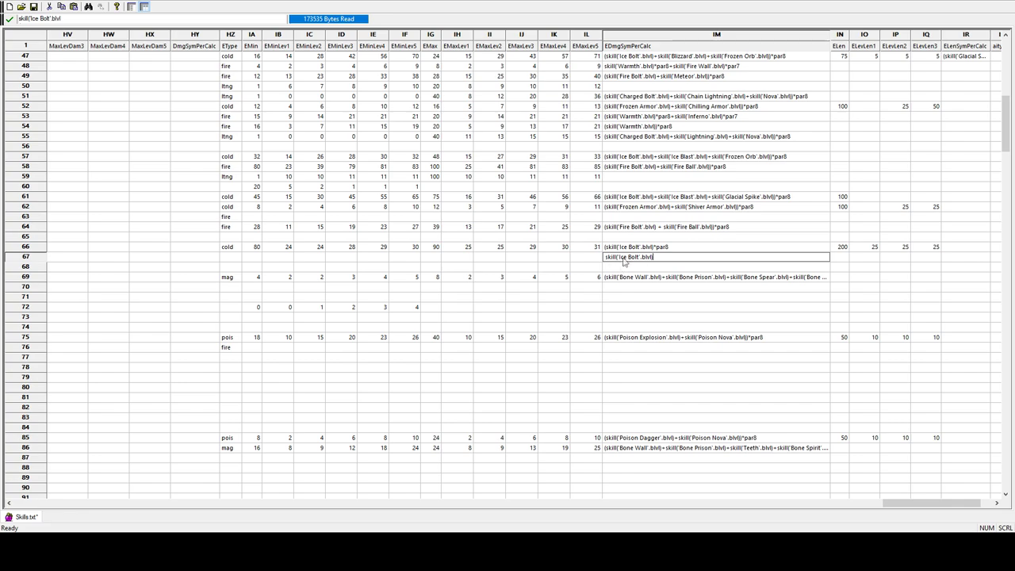
left_click_drag(659, 258, 577, 268)
left_click(676, 260)
type("*par8")
key("Up")
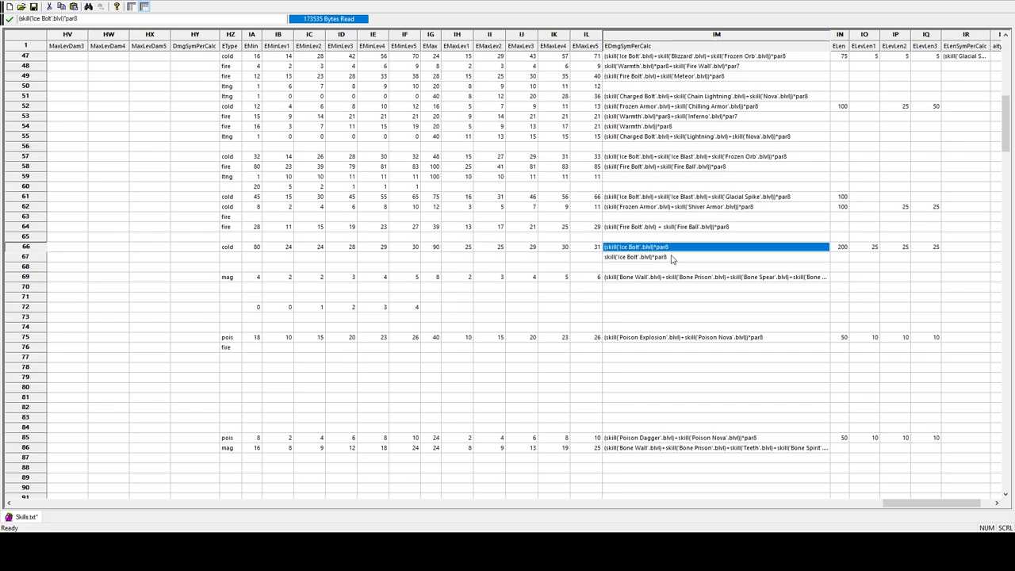
key("Down")
Step: Freeze the skill name column again and highlight Frozen Orb's row together with the Param8 column
left_click(30, 257)
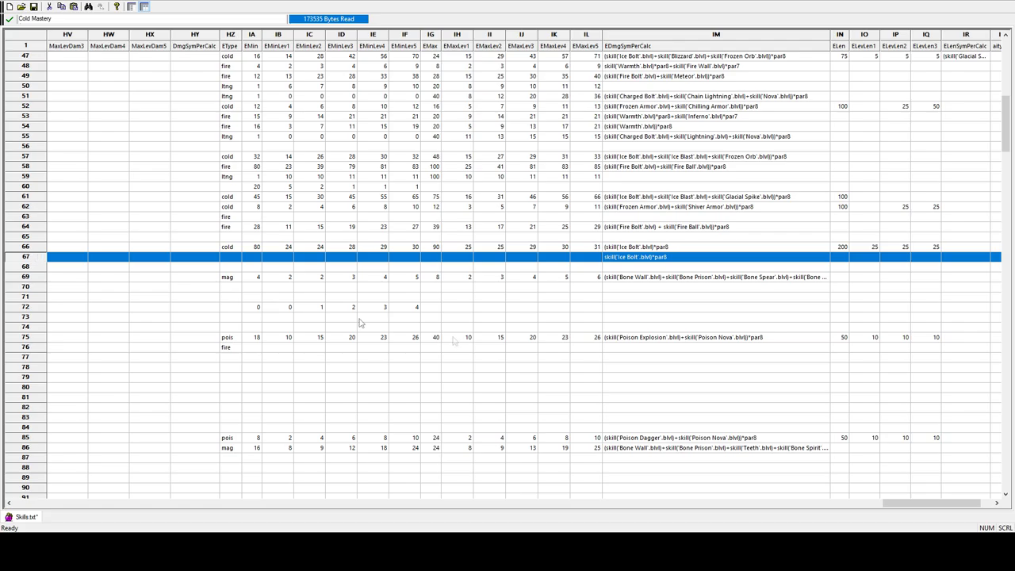
left_click_drag(919, 505, 791, 506)
left_click(504, 35)
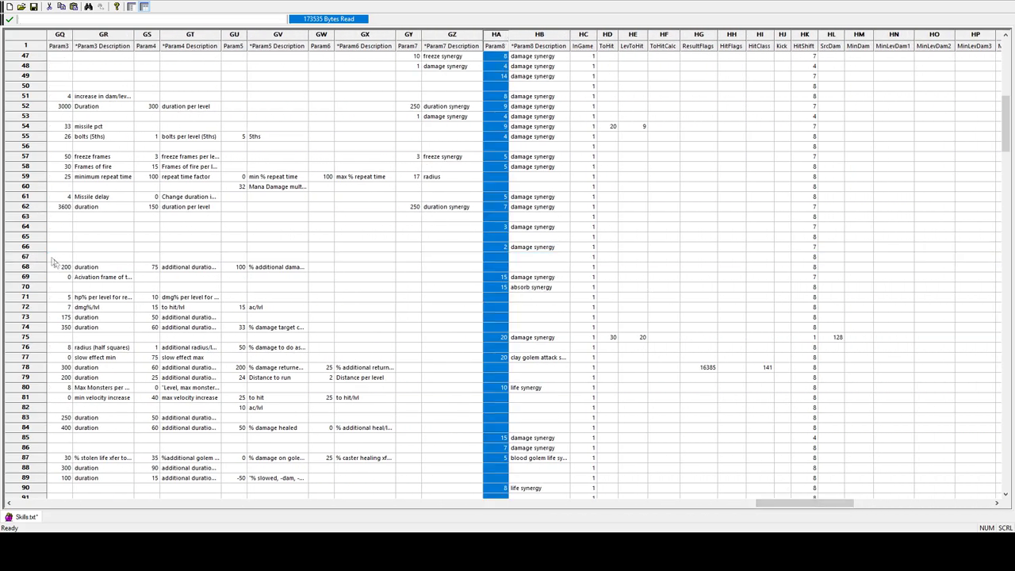
left_click(144, 7)
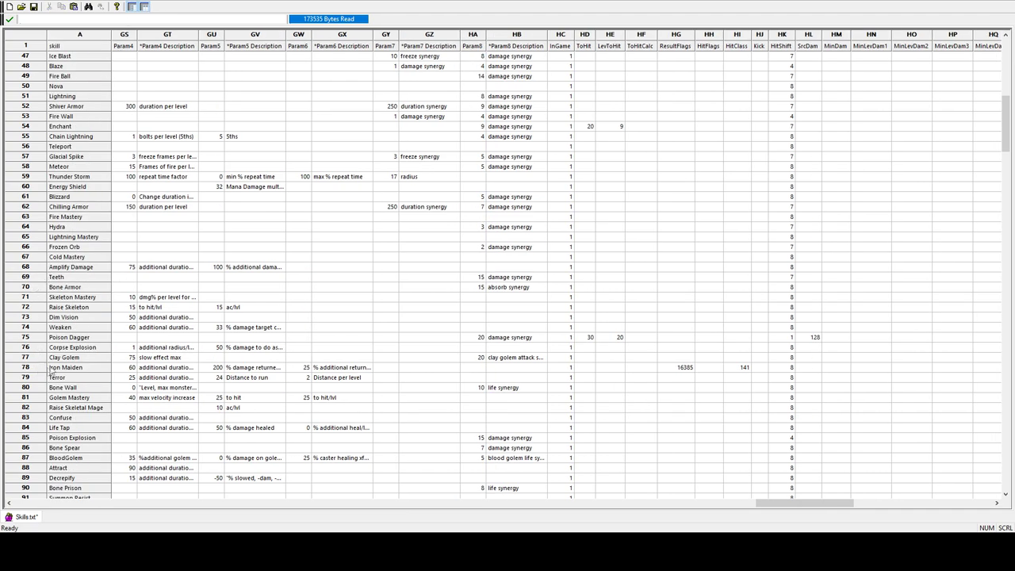
left_click(54, 247)
left_click(472, 35, "ctrl")
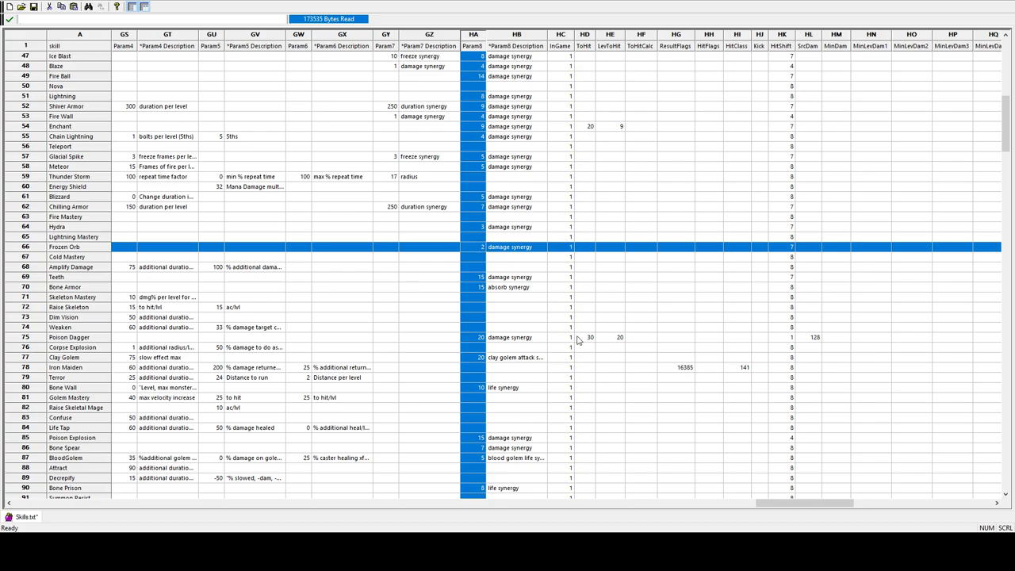
Step: Enter the example calculation 3*2 in Amplify Damage's EDmgSymPerCalc cell, beneath Cold Mastery's formula
left_click_drag(797, 506, 920, 506)
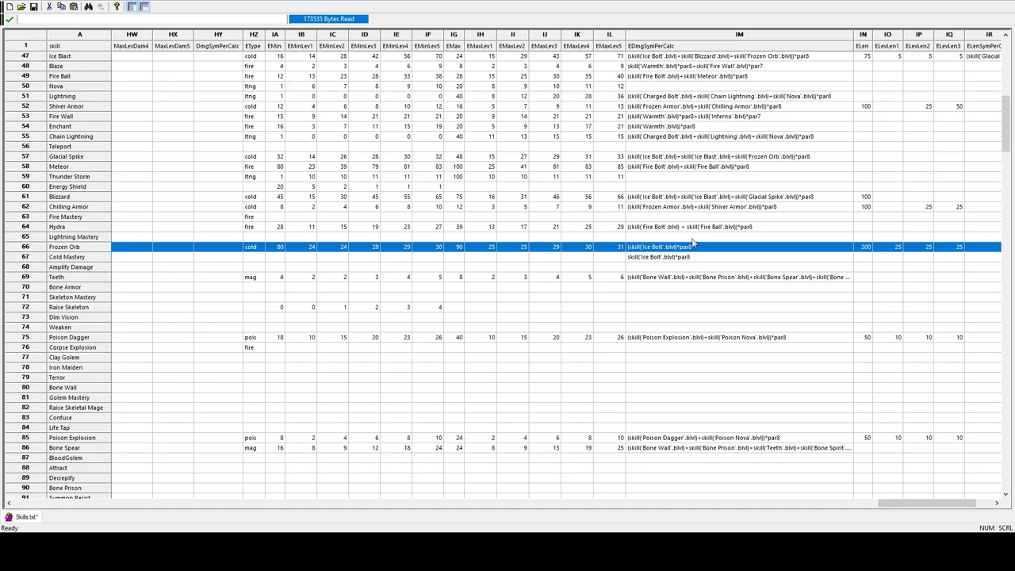
left_click_drag(902, 506, 938, 506)
left_click(581, 268)
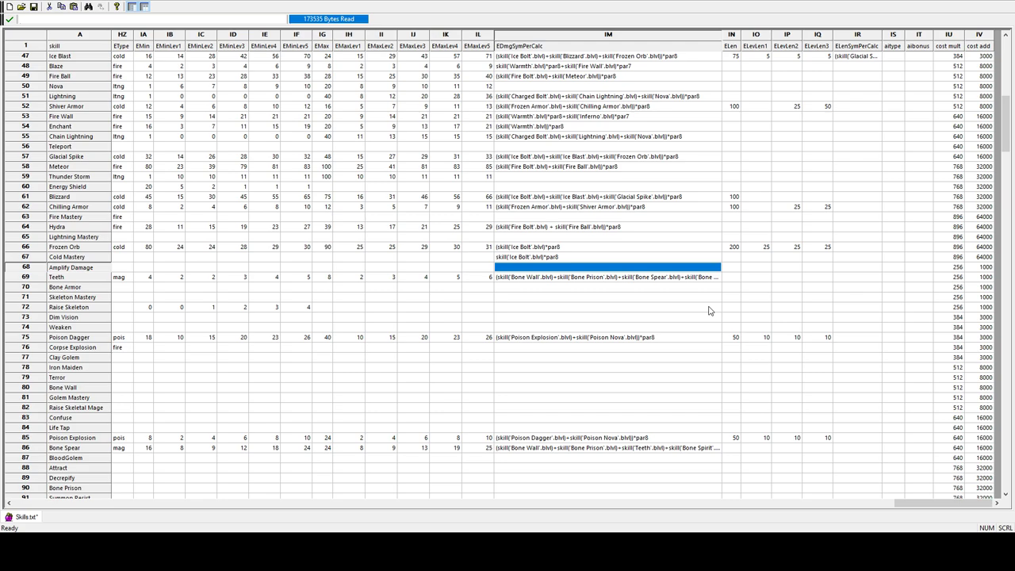
double_click(556, 256)
left_click_drag(547, 258, 527, 263)
key("Return")
type("3")
double_click(555, 258)
double_click(553, 257)
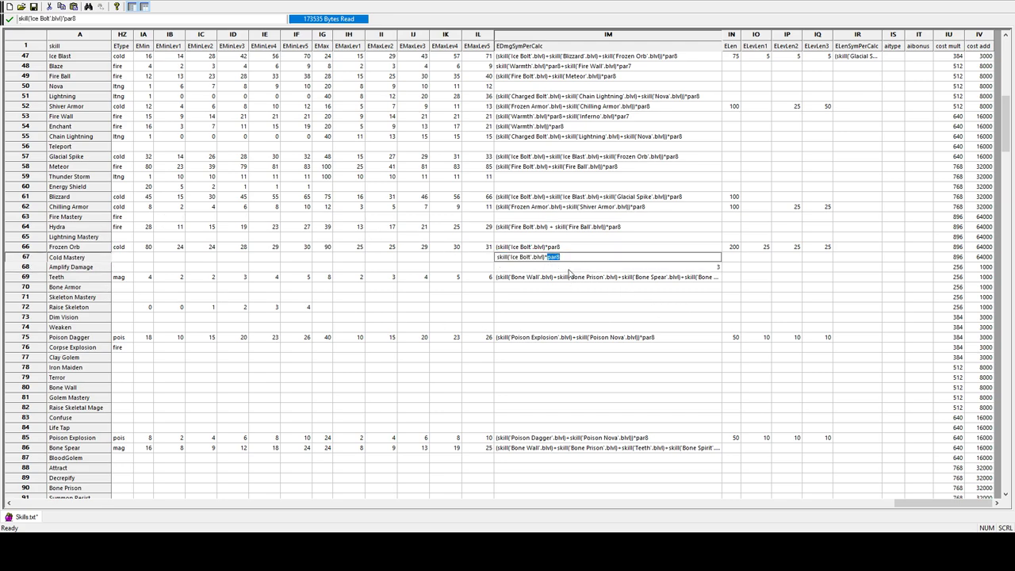
double_click(567, 268)
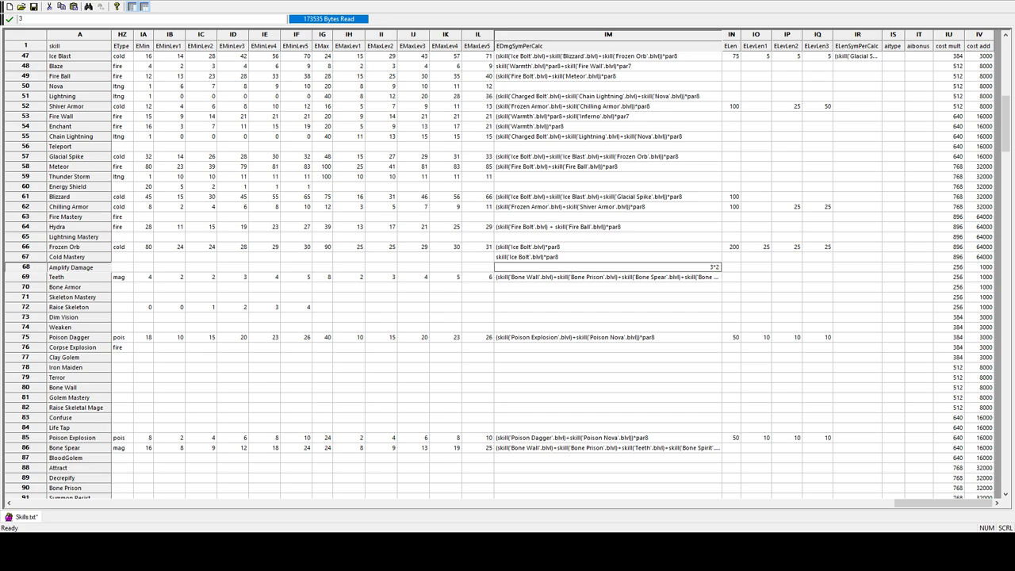
type("*2")
Step: Compare Cold Mastery's formula with the 3*2 example, and highlight Frozen Orb's damage values from EMin to EMaxLev5
left_click(546, 257)
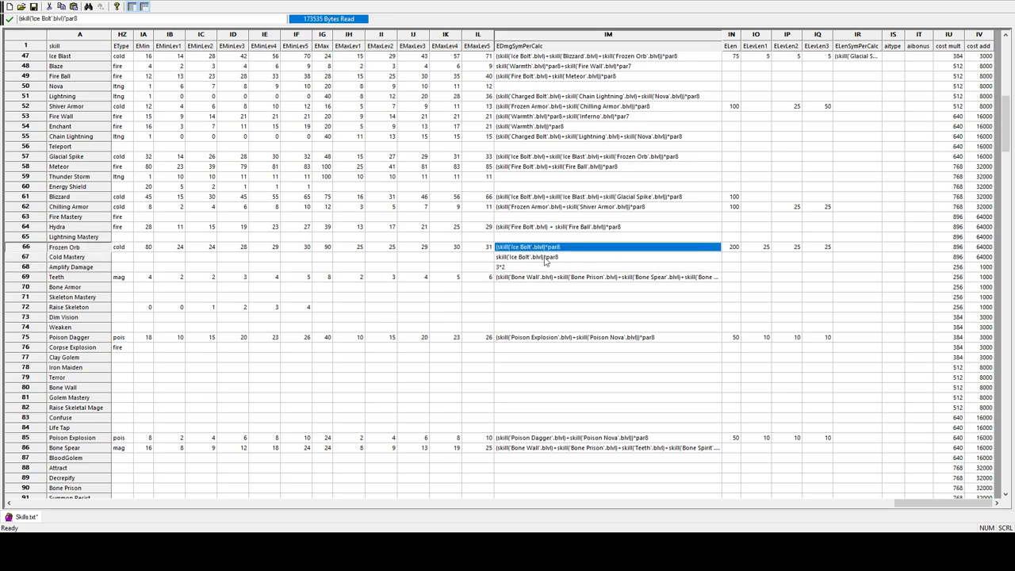
left_click_drag(546, 257, 566, 270)
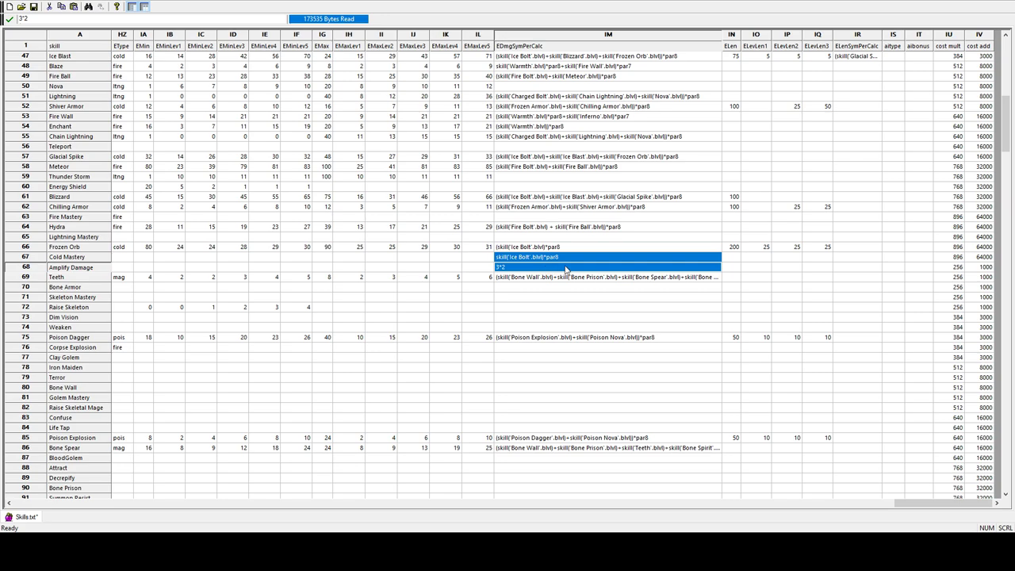
left_click(515, 268)
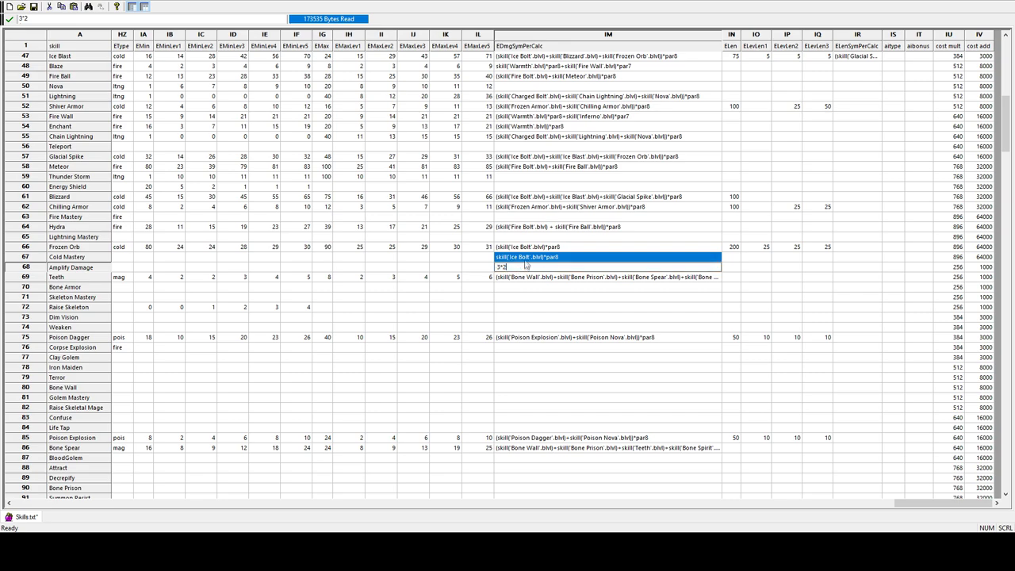
left_click_drag(482, 249, 345, 248)
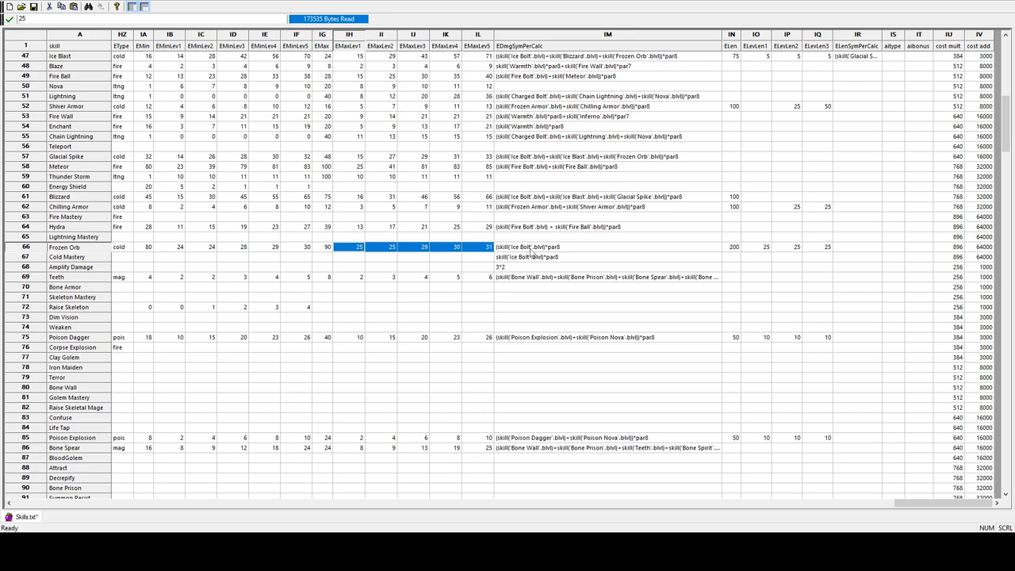
left_click(468, 259)
left_click(151, 249)
left_click_drag(153, 250, 468, 250)
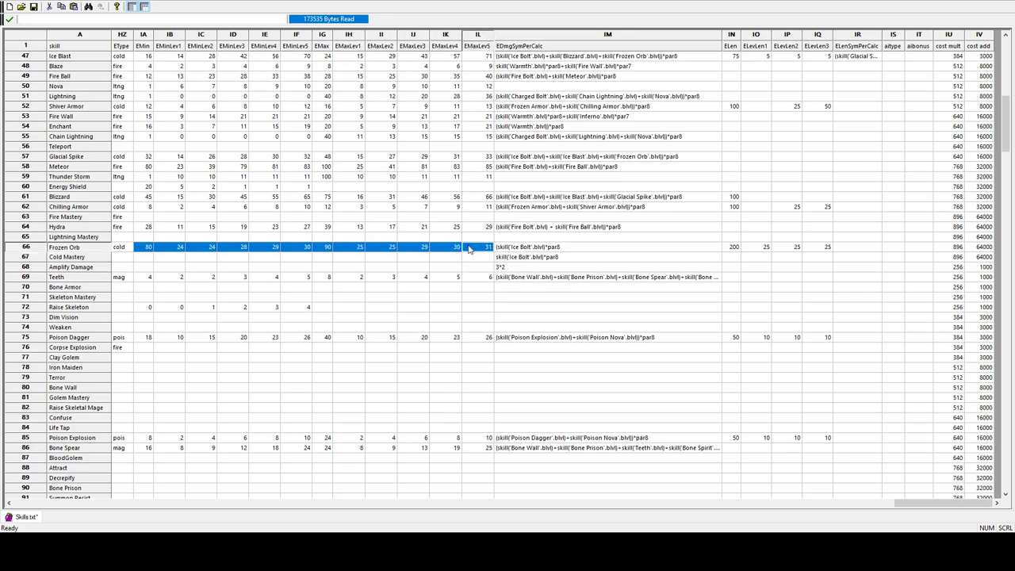
Step: Clear the 3*2 example from Amplify Damage's EDmgSymPerCalc cell and highlight the par8 part of Cold Mastery's formula
left_click(547, 267)
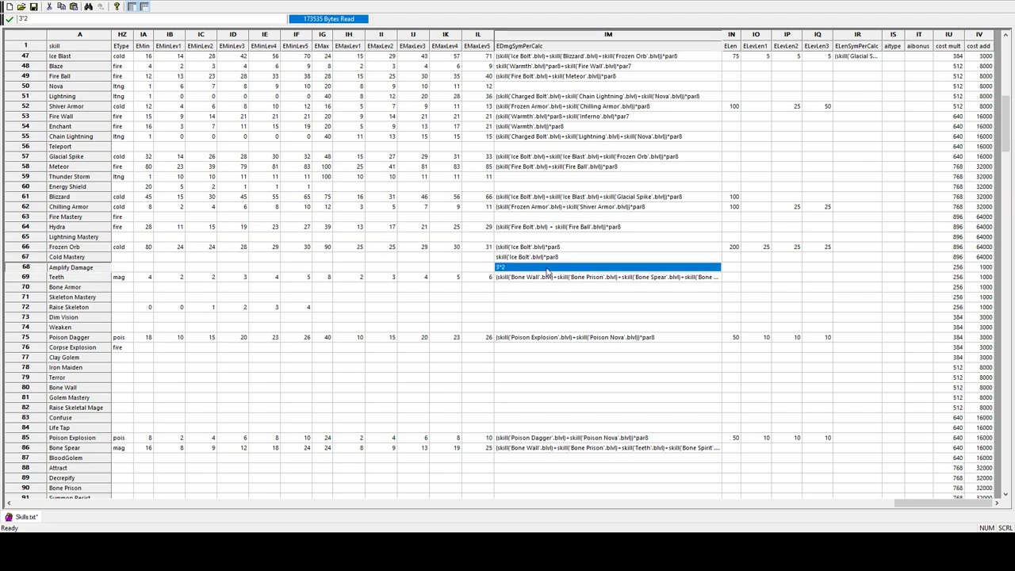
double_click(547, 268)
key("BackSpace")
left_click(559, 258)
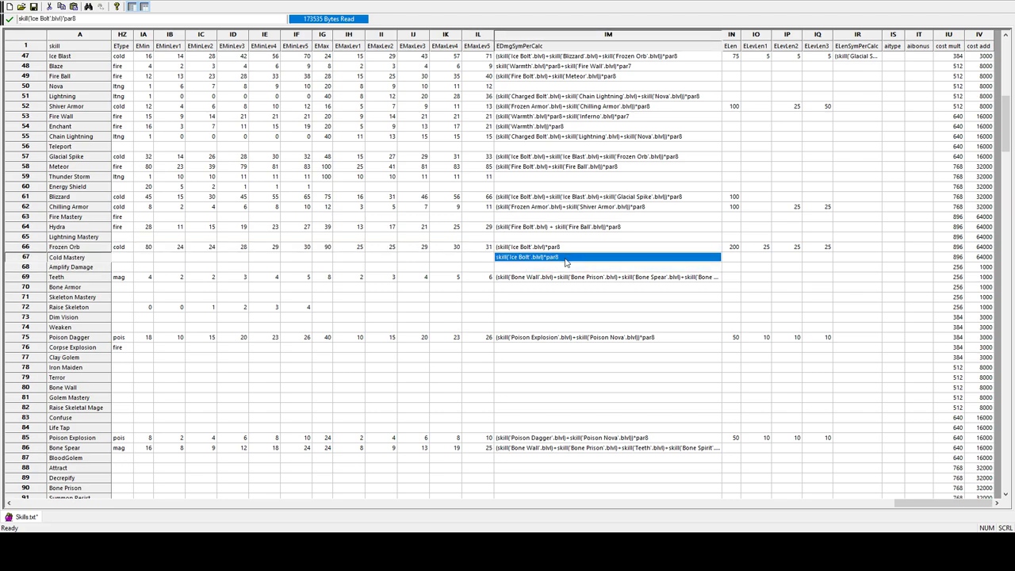
double_click(568, 258)
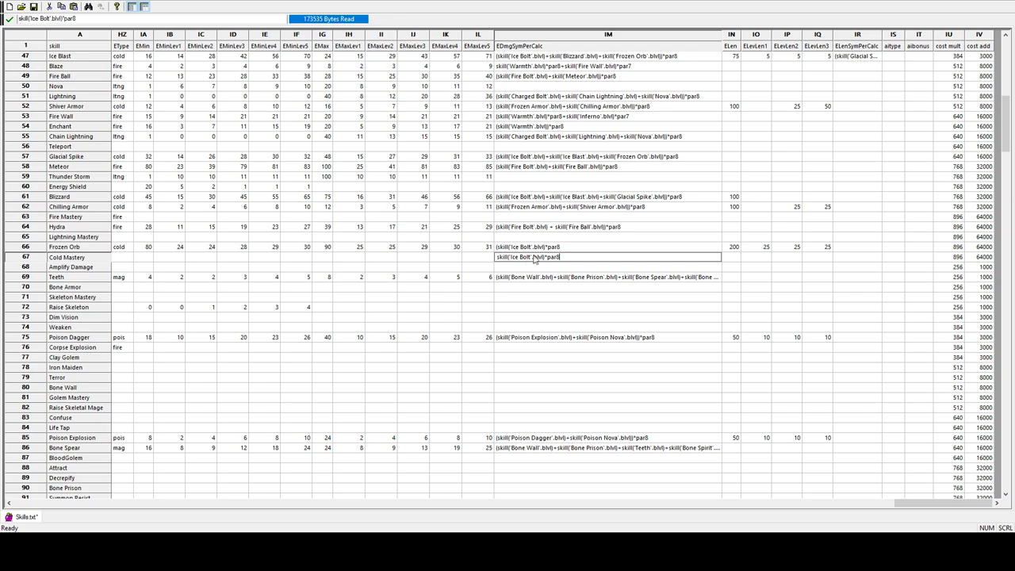
left_click_drag(547, 263, 575, 261)
left_click(617, 258)
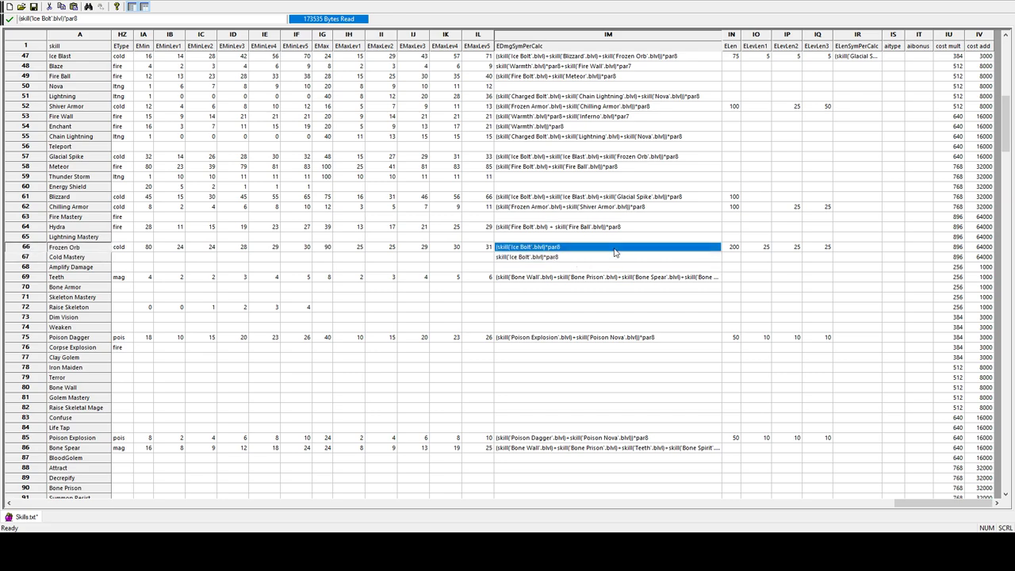
Step: Clear Cold Mastery's example formula and change Frozen Orb's EDmgSymPerCalc to skill('Ice Bolt'.blvl)+skill('Blizzard'.blvl)*par8
mouse_move(583, 255)
left_mouse_down()
mouse_move(573, 238)
mouse_move(571, 258)
mouse_move(566, 251)
left_mouse_up()
left_click(515, 252)
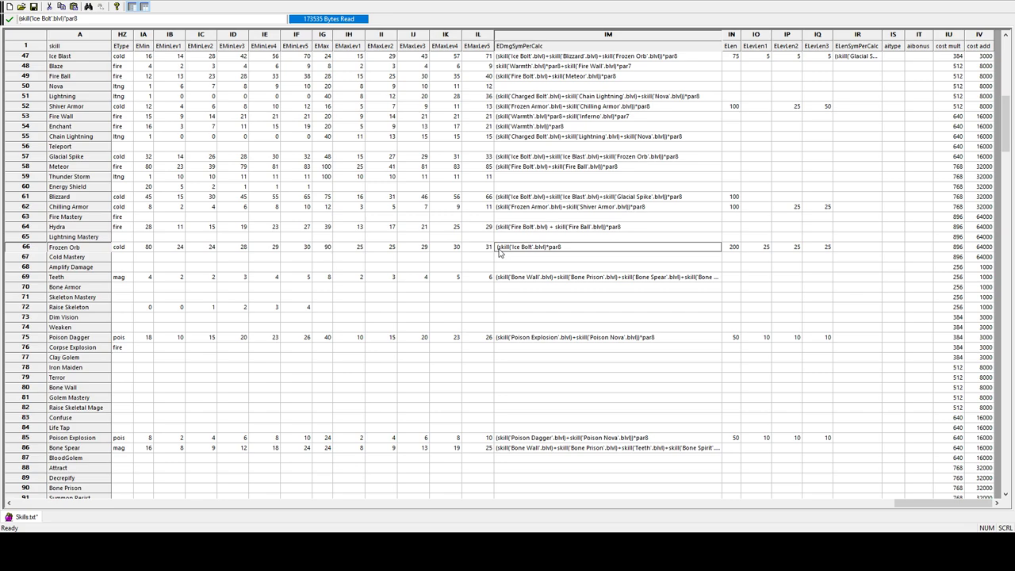
left_click(500, 246)
key("Delete")
left_click(548, 247)
key("BackSpace")
type("+skill('Blizzard'.blvl)")
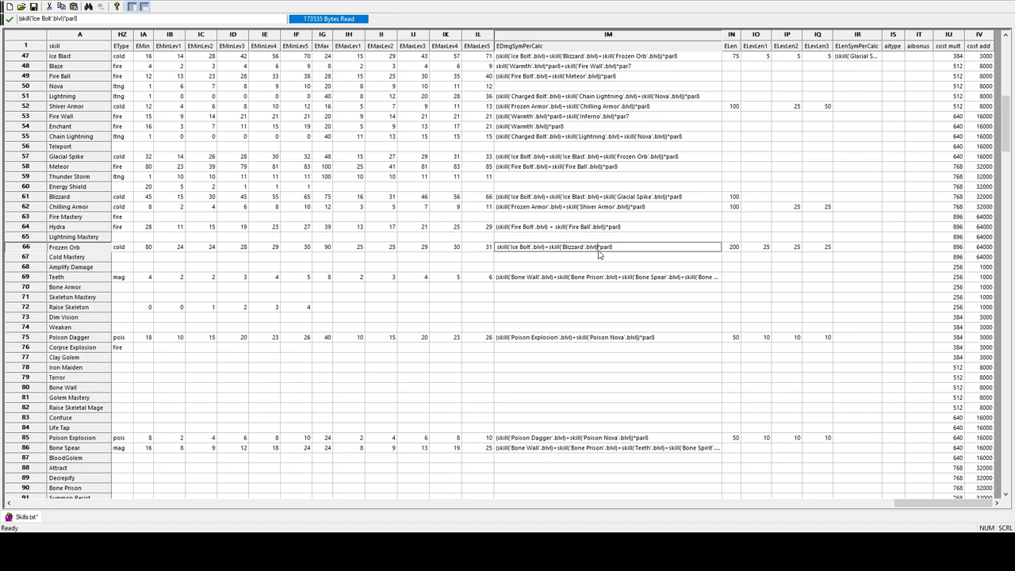
left_click_drag(600, 253, 498, 250)
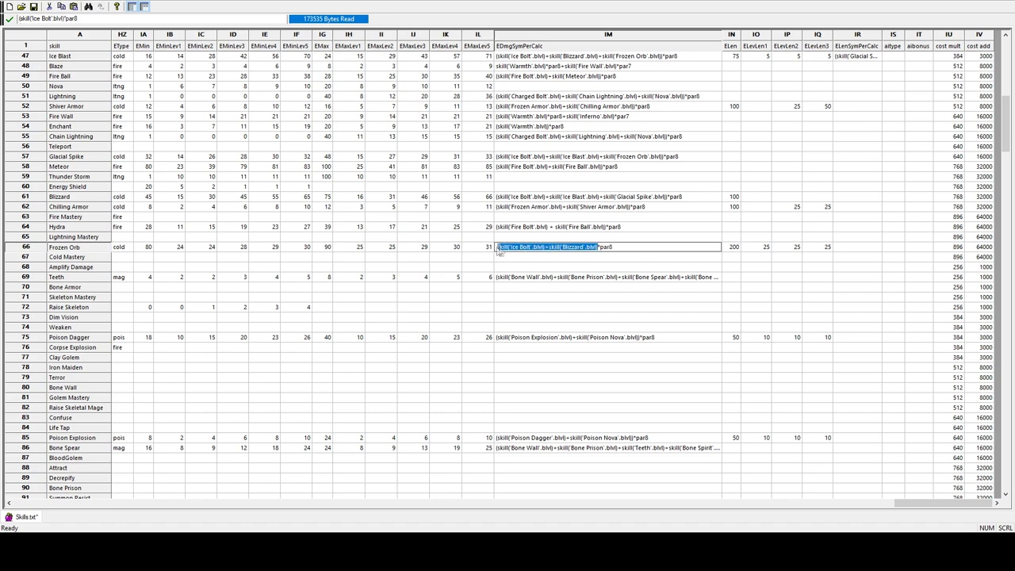
type("skill('Ice Bolt'.blvl)+skill('Blizzard'.blvl")
Step: Write the note "3+20=23lvls of synergy * synergy multiplier" in Cold Mastery's EDmgSymPerCalc cell
left_click(546, 257)
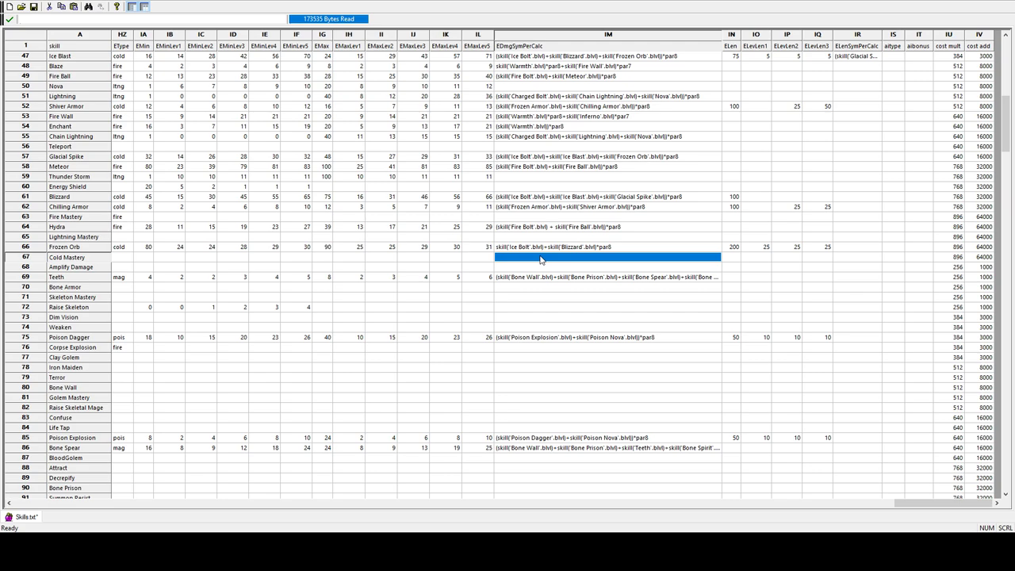
type("3+20=23")
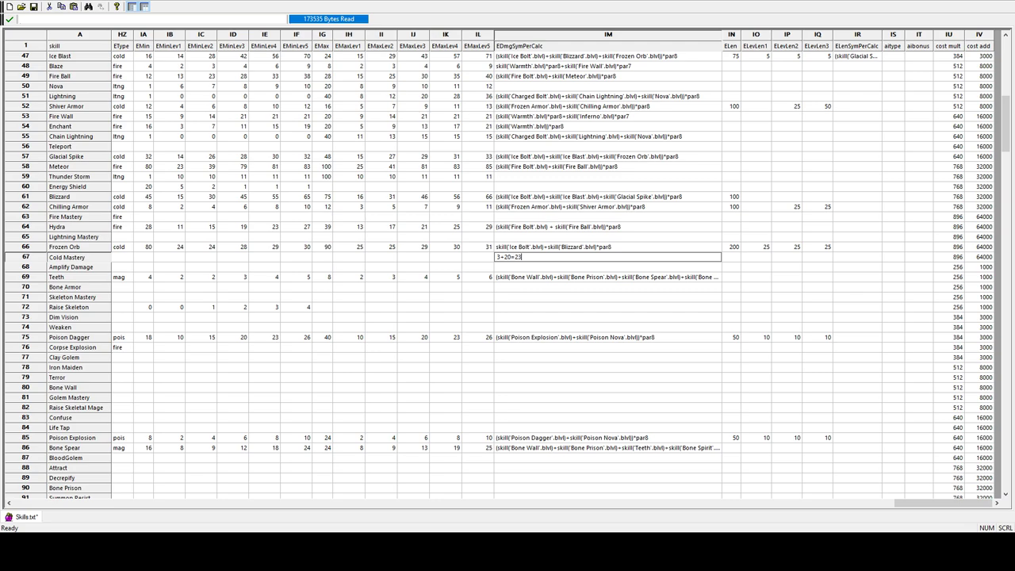
type("lvls of synergy * synergy multiplier")
key("Up")
Step: Clear the synergy multiplier note from Cold Mastery's cell and open Frozen Orb's synergy formula for editing
left_click(618, 262)
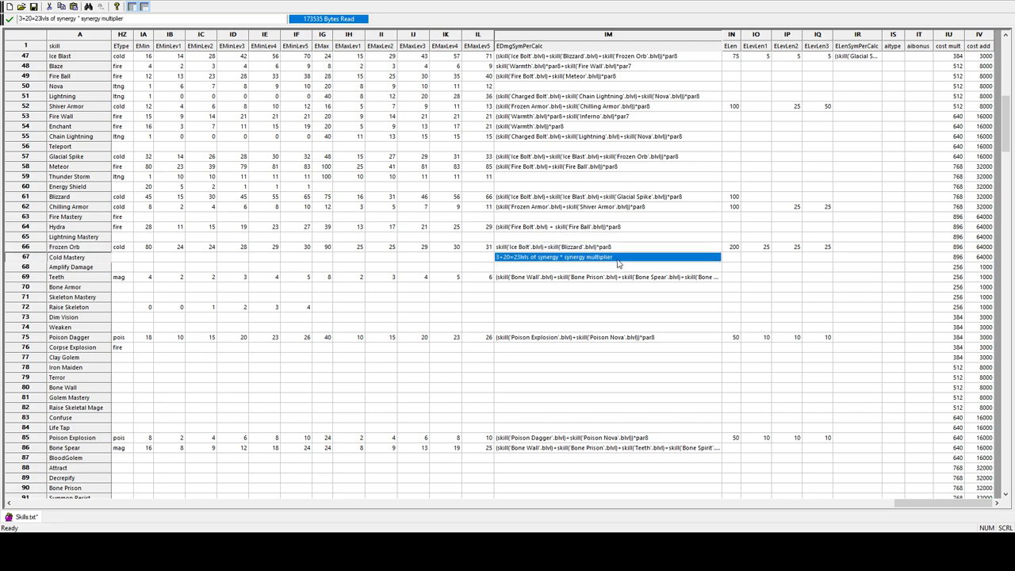
key("Delete")
key("Up")
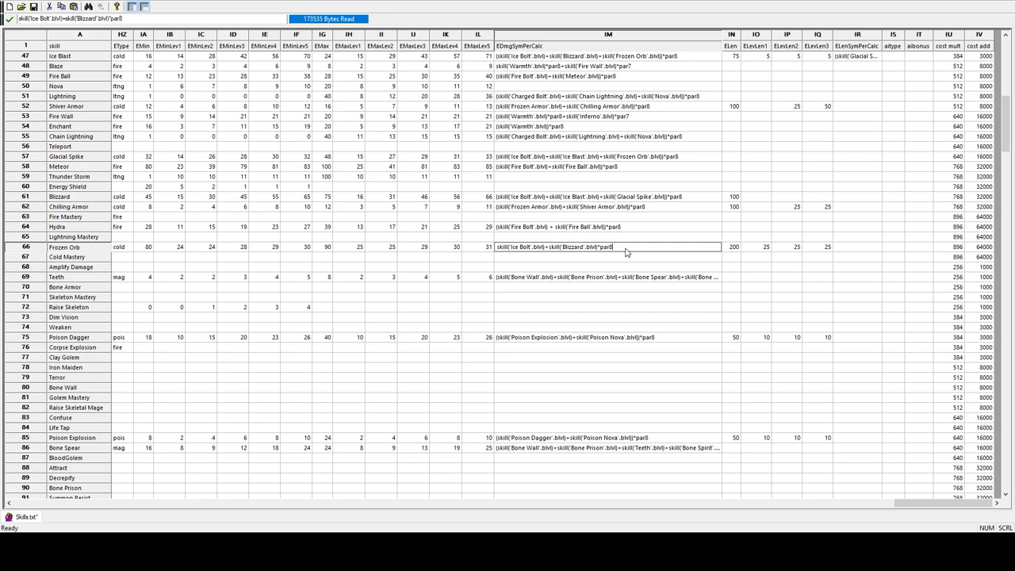
Step: Highlight the Blizzard term with par8, and the Ice Bolt term separately, in Frozen Orb's synergy formula
left_click_drag(616, 251, 547, 251)
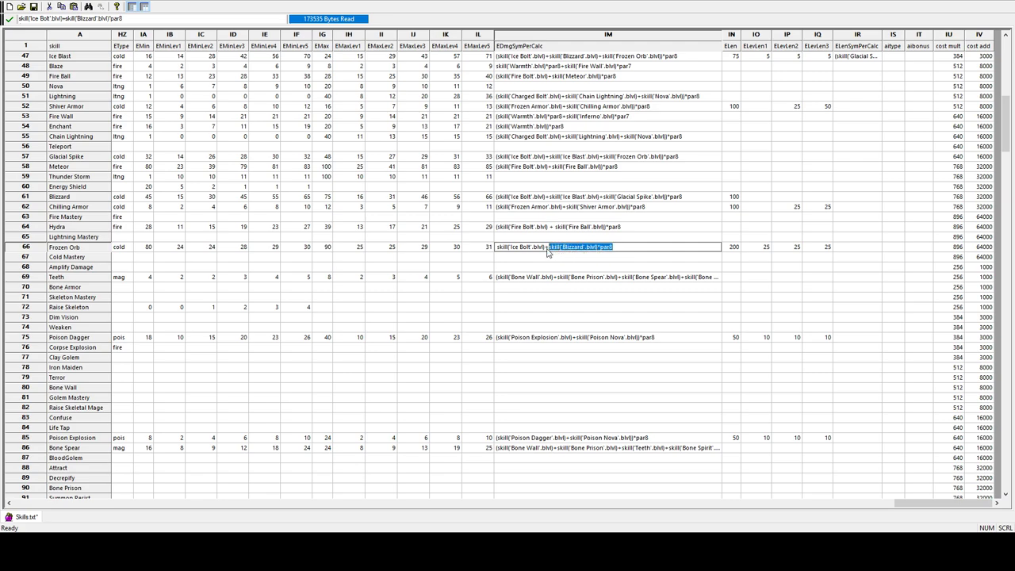
left_click(595, 250)
left_click_drag(549, 251, 473, 255)
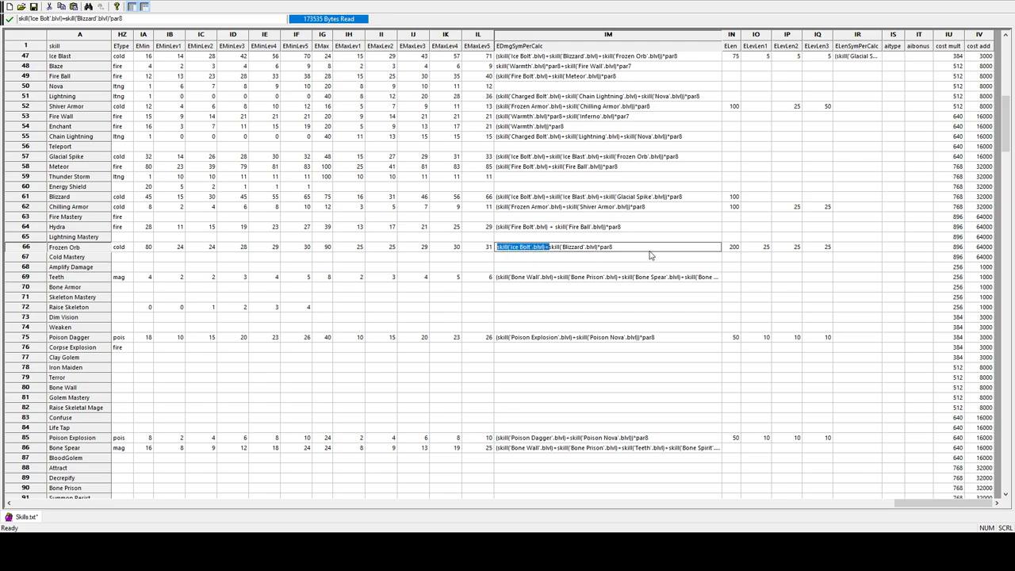
left_click(644, 251)
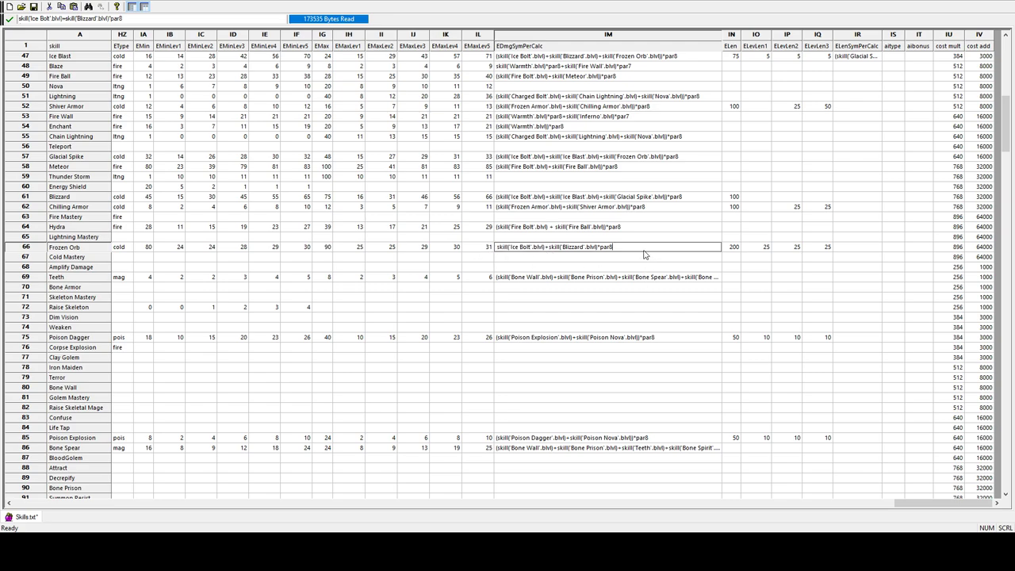
Step: Wrap both synergy skills in parentheses so Frozen Orb's EDmgSymPerCalc reads (skill('Ice Bolt'.blvl)+skill('Blizzard'.blvl))*par8
left_click(599, 248)
type(")")
type("(")
double_click(591, 247)
left_click_drag(591, 252, 498, 254)
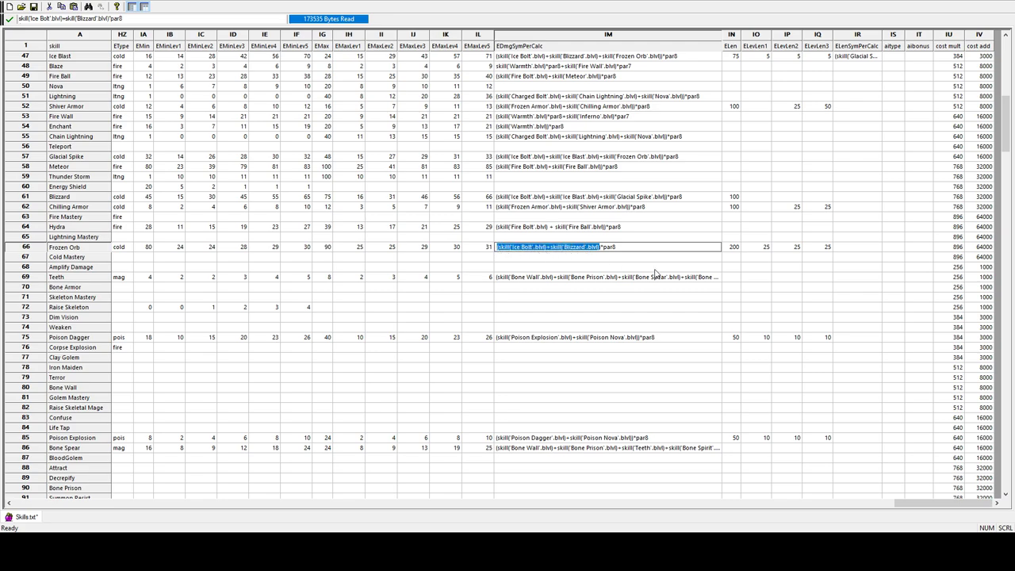
left_click_drag(616, 251, 602, 252)
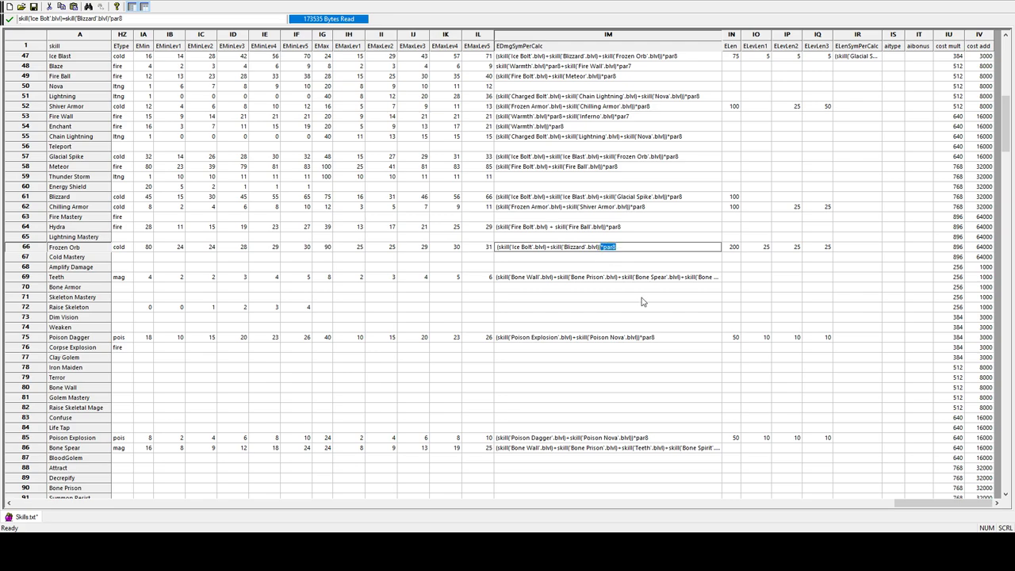
Step: Write the note "2% synergy for both ice bolt and blizzard" in Cold Mastery's EDmgSymPerCalc cell
left_click(587, 259)
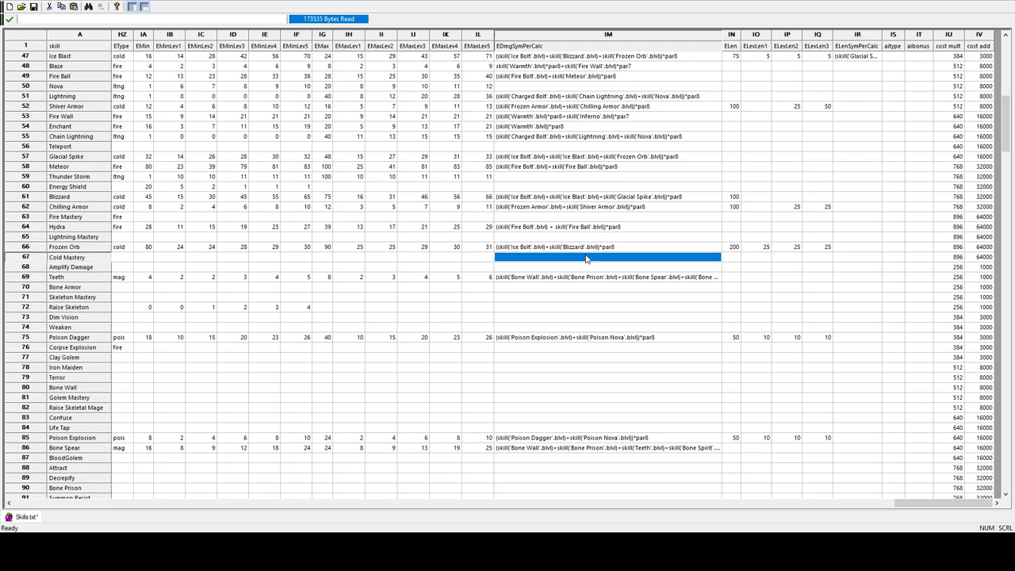
left_click(587, 258)
type("2%")
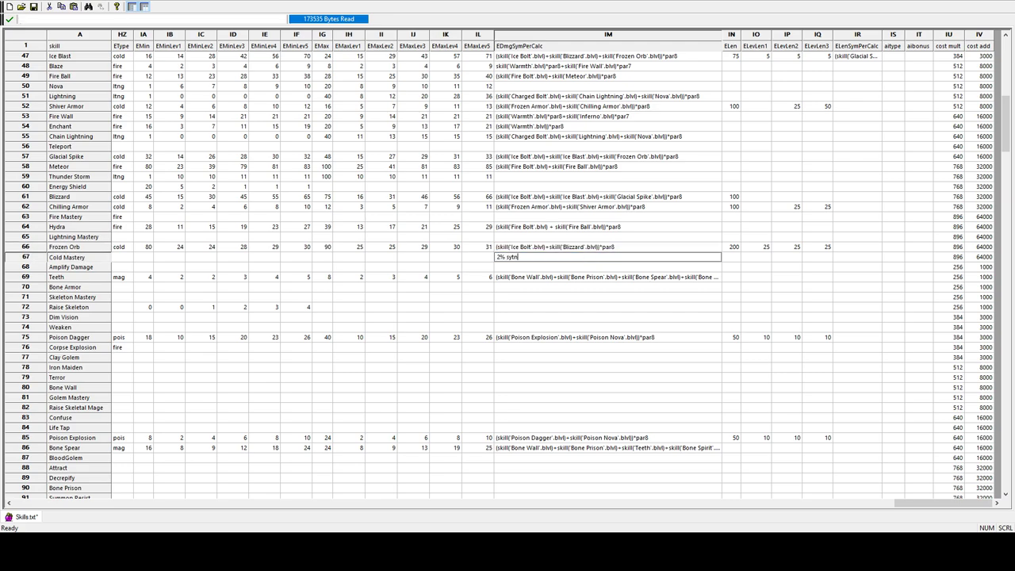
type(" synergy for both ice bolt and bliz")
left_click(632, 249)
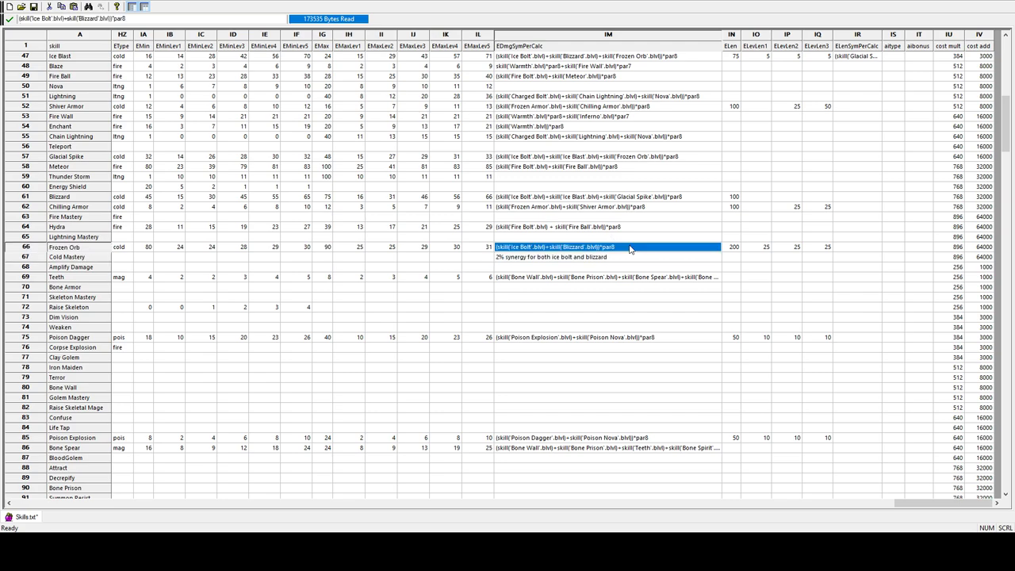
Step: Write the note "2% synergy for ice bolt & 10% synergy for blizzard" in Amplify Damage's EDmgSymPerCalc cell
left_click(596, 270)
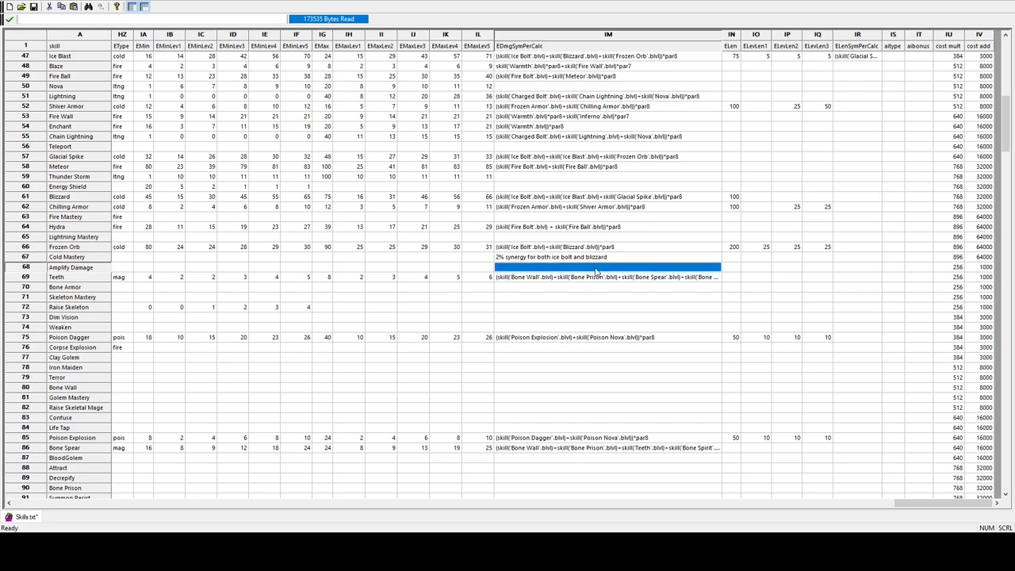
double_click(597, 269)
type("2% synergy for ice bolt & 10")
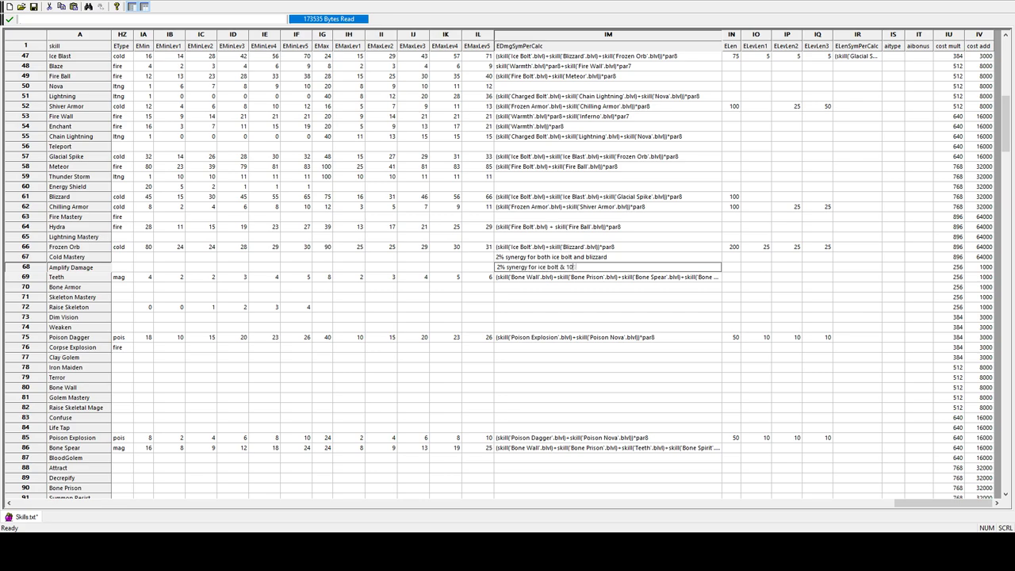
type("% synergy for blizzard")
left_click(613, 260)
left_click(591, 268)
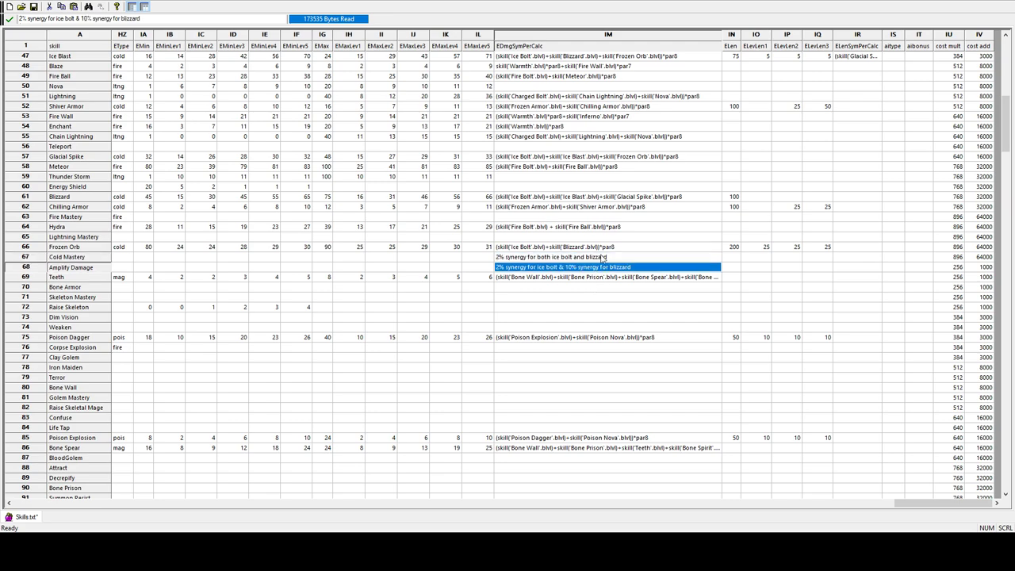
Step: Replace the note in Cold Mastery's EDmgSymPerCalc cell with skill('Blizzard'.blvl)) copied from Frozen Orb's formula
left_click(600, 260)
key("Delete")
left_click(617, 249)
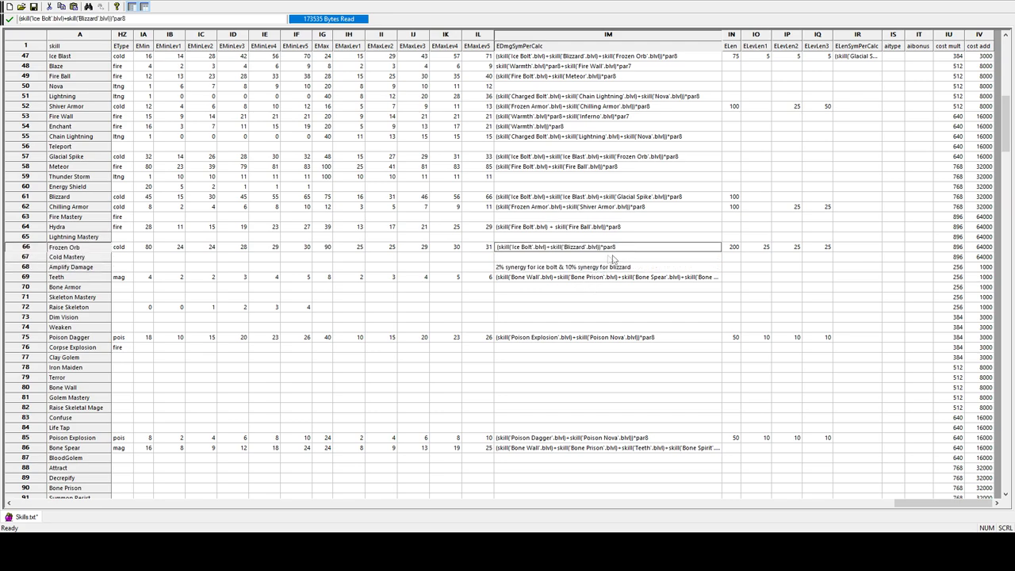
double_click(606, 248)
key("Return")
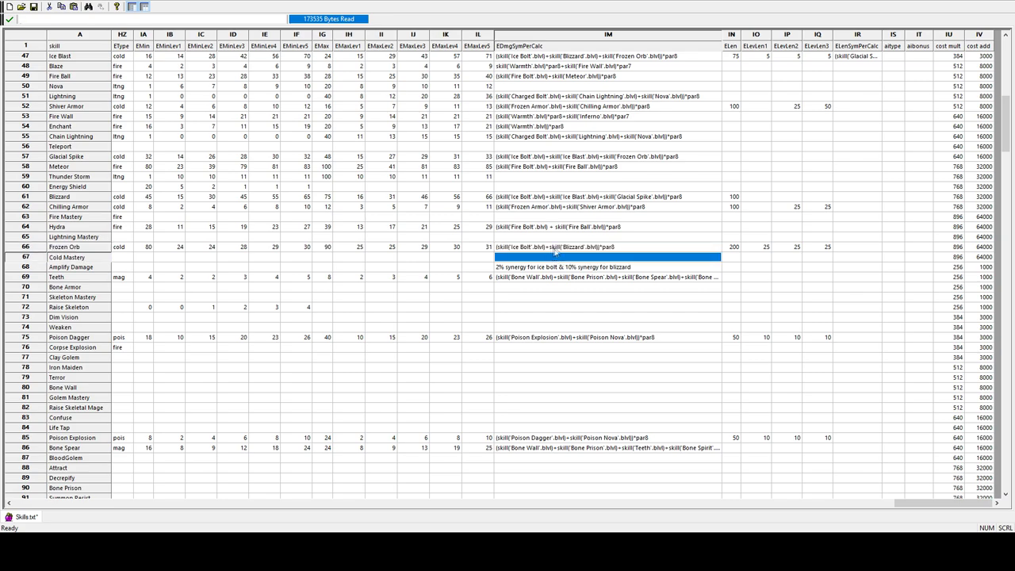
double_click(599, 249)
left_click_drag(602, 249, 549, 257)
key("ctrl+c")
key("Return")
key("ctrl+v")
Step: Rewrite Frozen Orb's EDmgSymPerCalc as (skill('Ice Bolt'.blvl)*par8)+(skill('Blizzard'.blvl)) to give each skill its own term
double_click(603, 249)
left_click_drag(603, 251, 546, 258)
key("Delete")
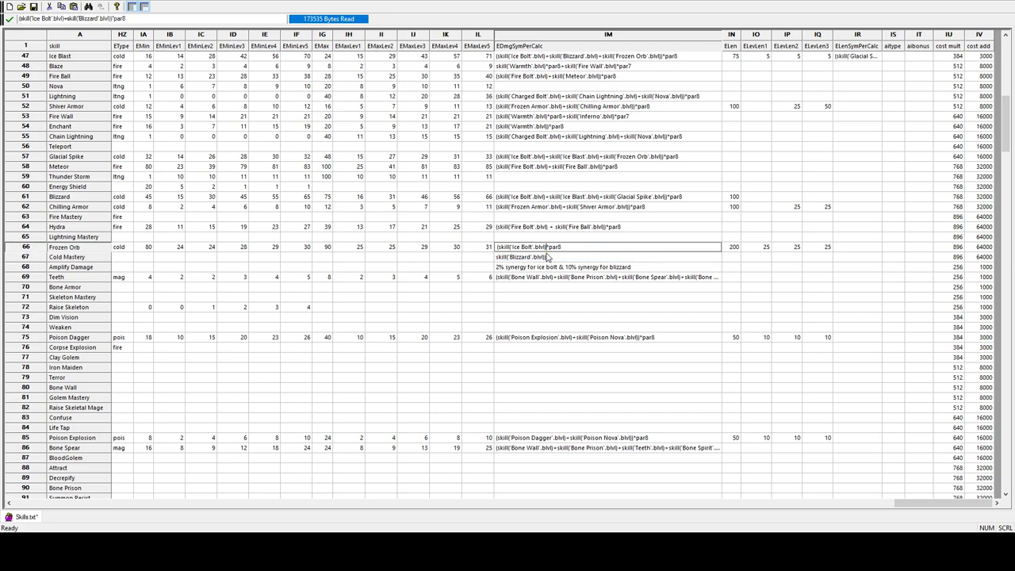
left_click(500, 249)
key("BackSpace")
type("(skill('Bliz")
left_click(568, 253)
double_click(568, 247)
left_click_drag(612, 246, 568, 252)
key("ctrl+v")
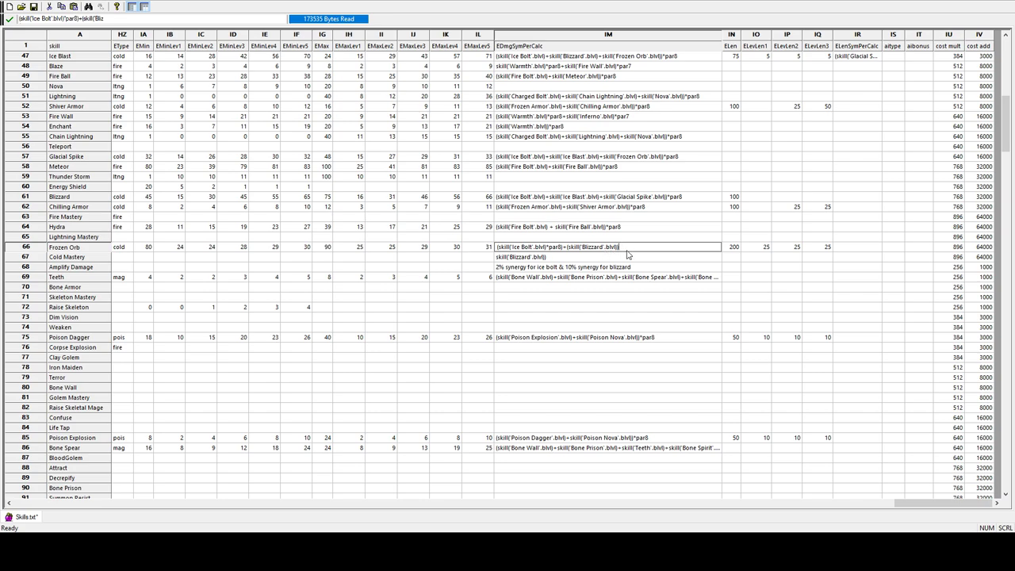
Step: Multiply the Blizzard term in Frozen Orb's formula by par7 and highlight each of the two synergy terms
key("shift+Home")
key("shift+End")
key("End")
type("*")
left_click_drag(565, 247, 479, 248)
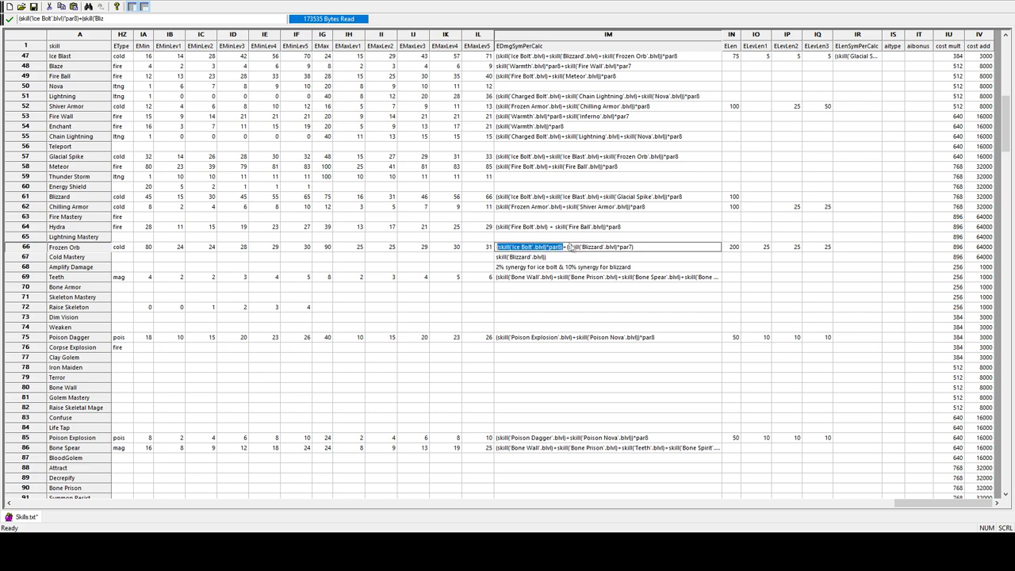
left_click_drag(638, 253, 569, 255)
type("(")
Step: Set Frozen Orb's Param7 to 10 and its *Param7 Description to "blizzard synergy"
left_click(31, 251)
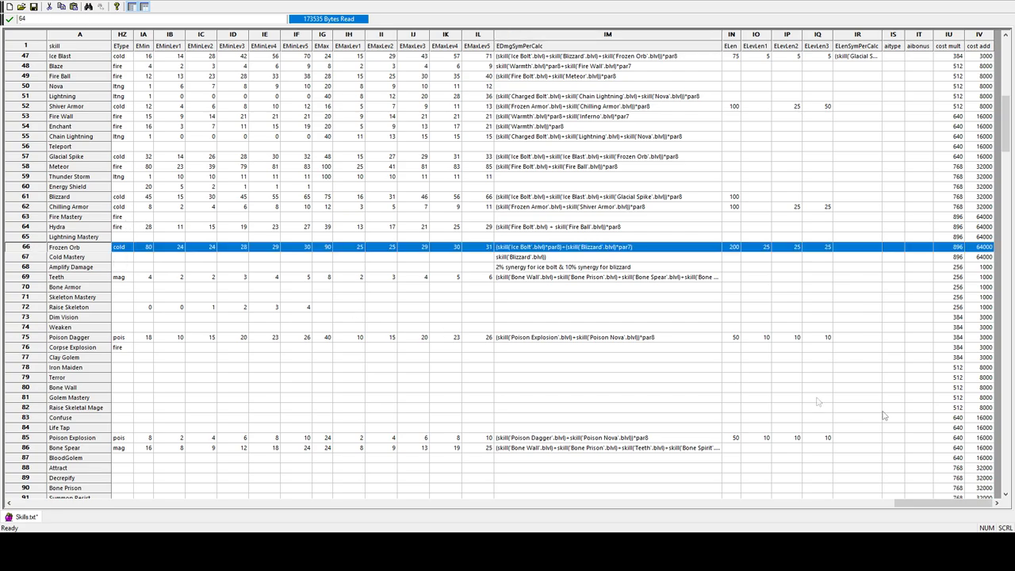
left_click_drag(937, 502, 787, 500)
left_click(473, 35)
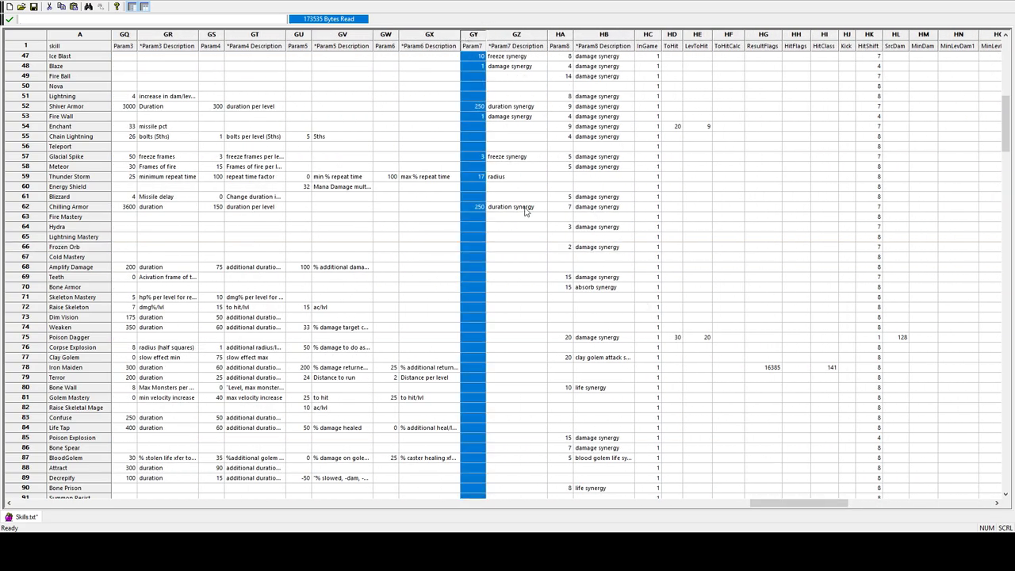
left_click(476, 247)
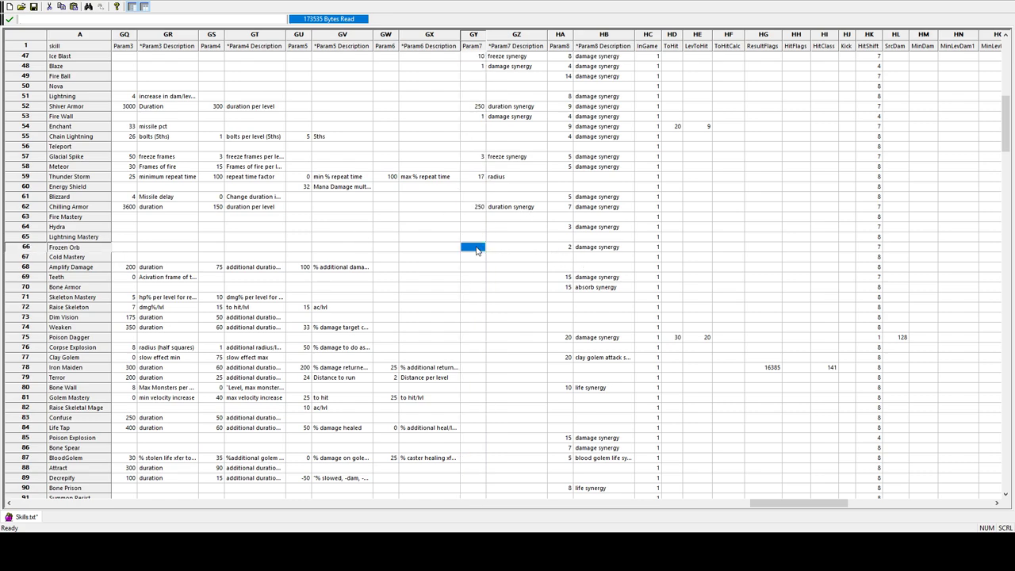
type("10")
left_click(526, 254)
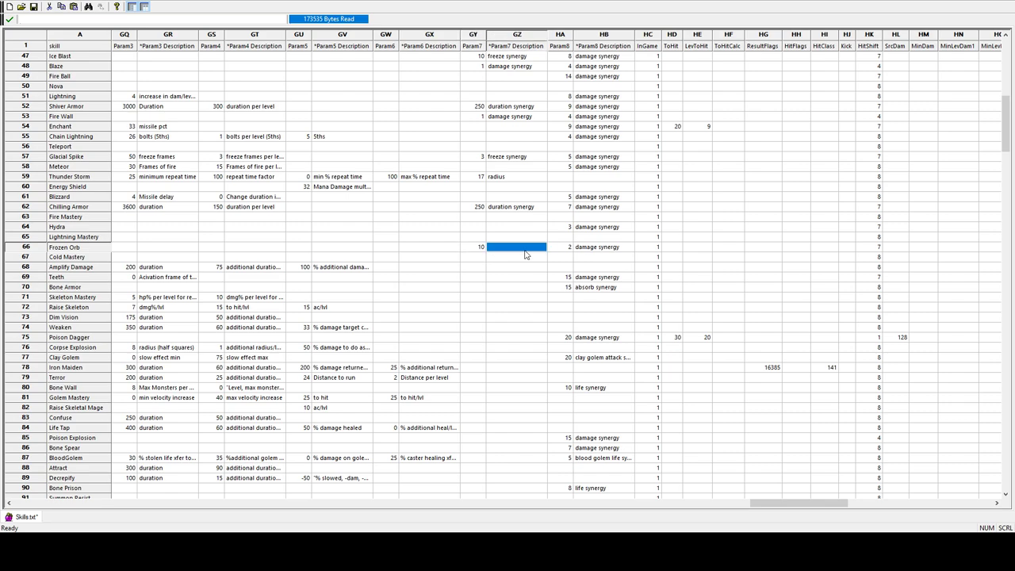
type("blizzard synergy")
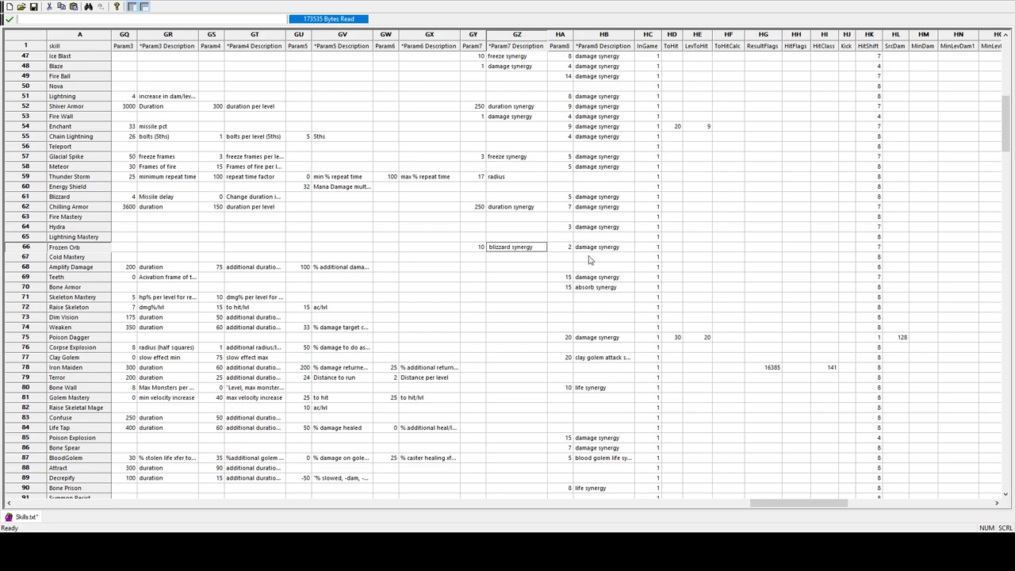
Step: Change Frozen Orb's *Param8 Description to "ice bolt synergy"
left_click(601, 250)
left_click(601, 249)
left_click_drag(600, 247, 543, 252)
type("ice bolt")
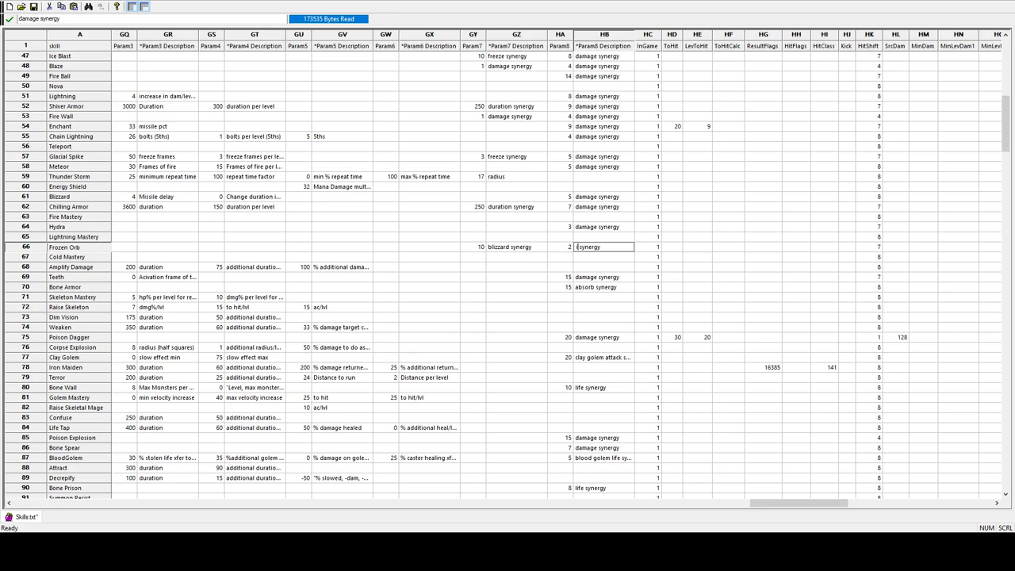
Step: Examine the Param7 and Param8 description columns and Frozen Orb's entries for both parameters
left_click(607, 35)
left_click(528, 34)
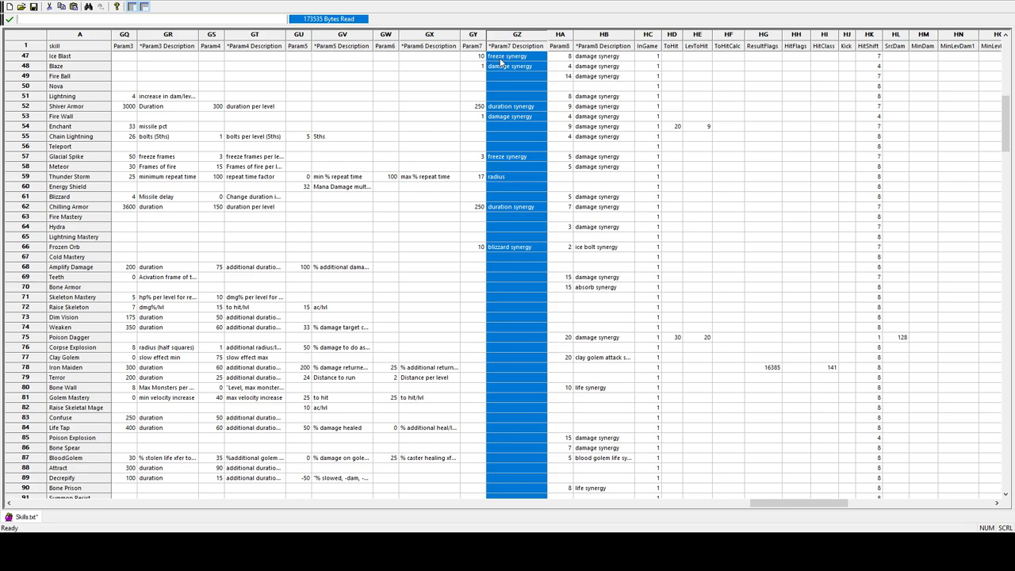
left_click(533, 248)
left_click(611, 248)
left_click(523, 248)
left_click(595, 248)
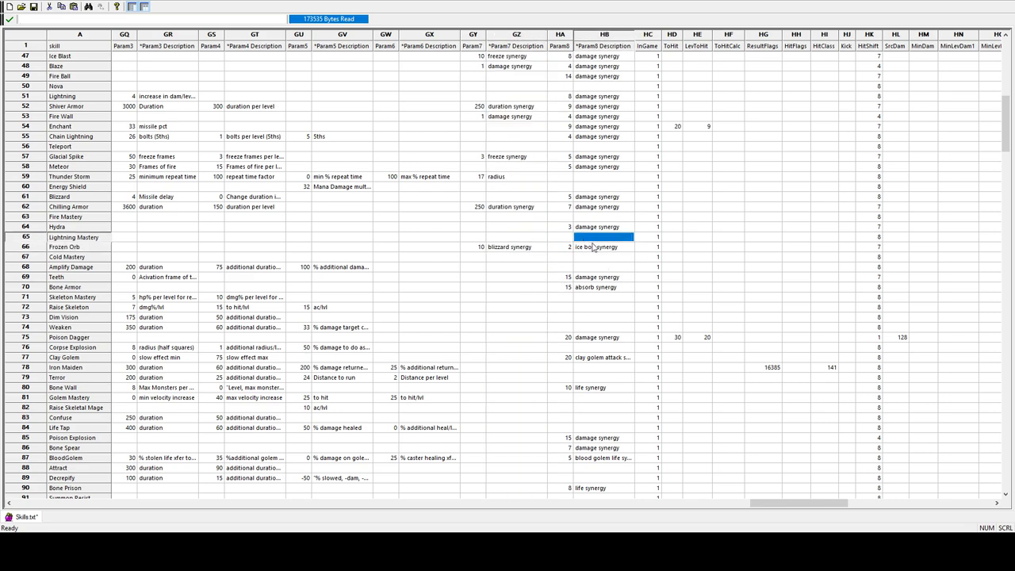
left_click(530, 248)
double_click(539, 248)
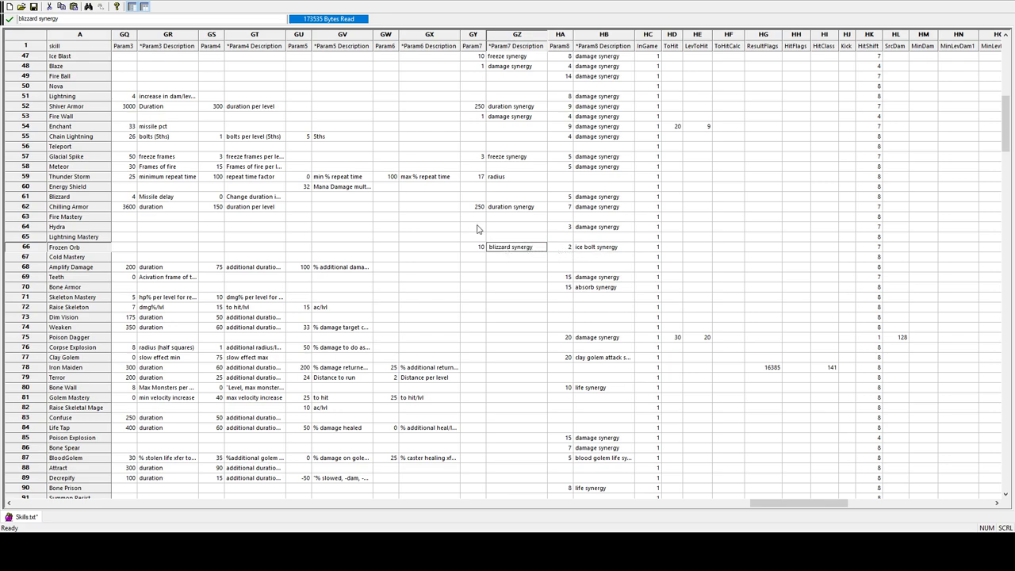
left_click_drag(468, 247, 594, 256)
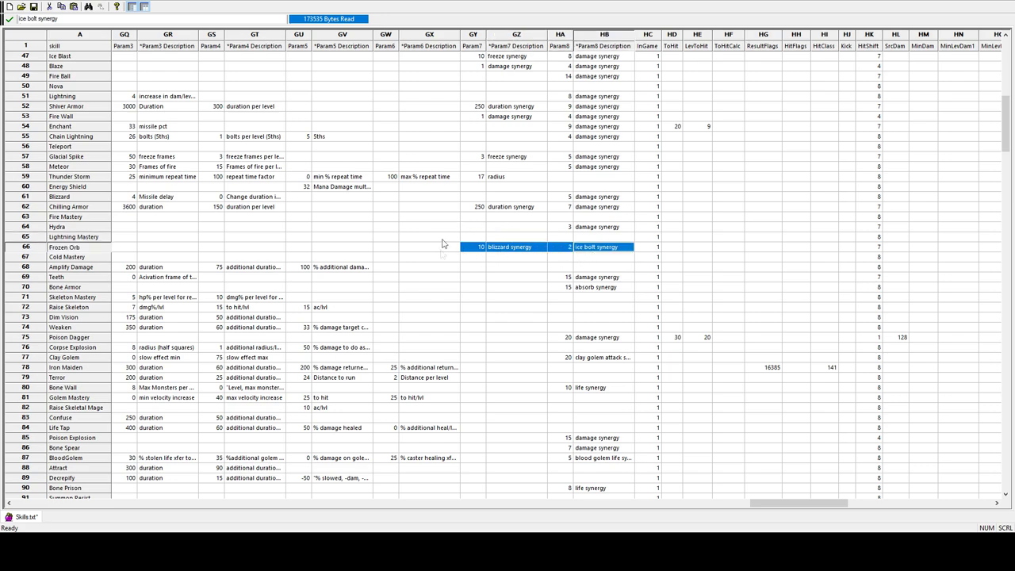
left_click(477, 251)
left_click(549, 250)
left_click(478, 250)
Step: Compare Frozen Orb's EDmgSymPerCalc formula with its Param7 and Param8 values to check which multiplier each synergy uses
left_click(22, 247)
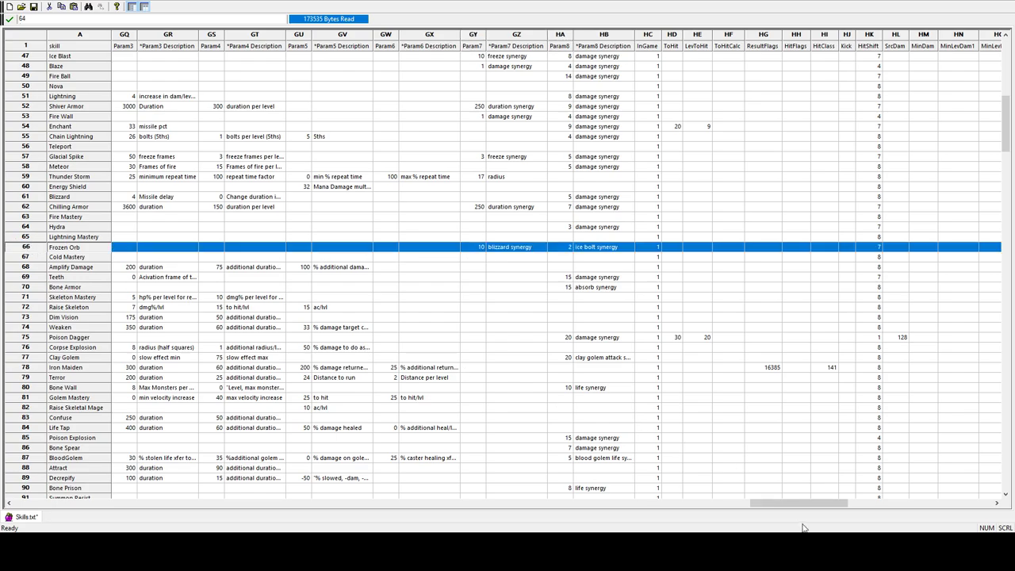
left_click_drag(804, 506, 941, 508)
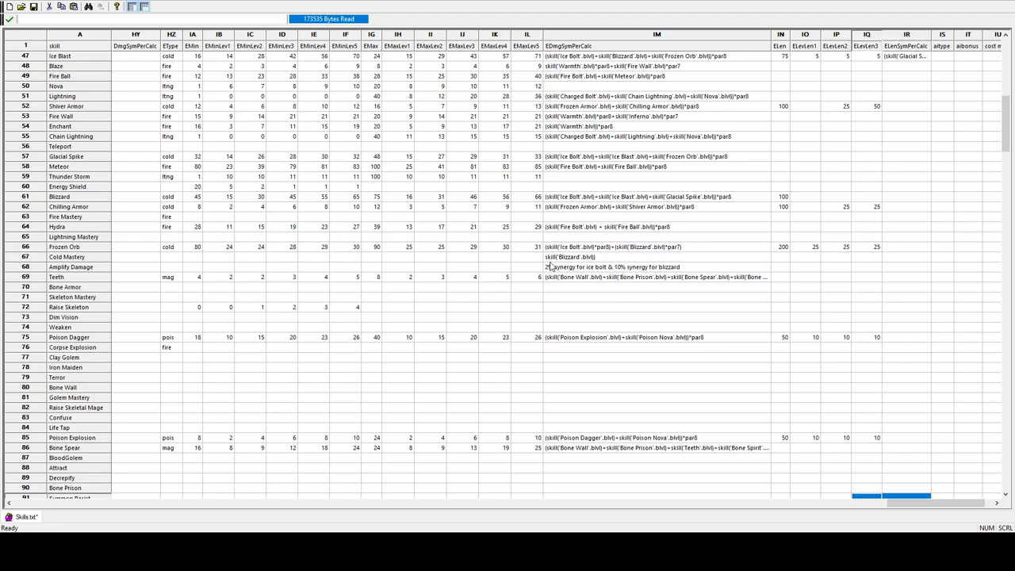
left_click(593, 251)
left_click(37, 249)
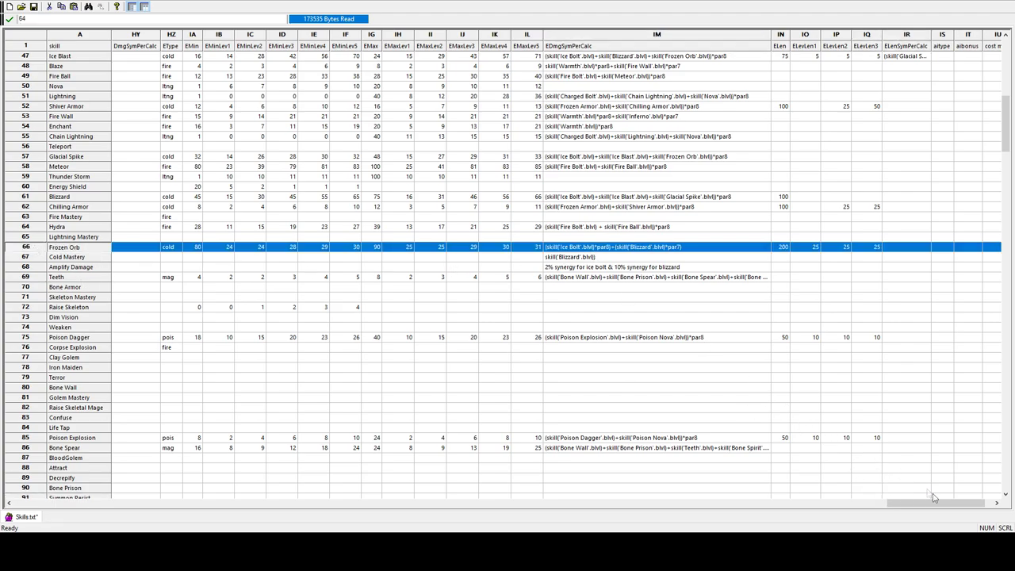
left_click_drag(919, 510, 795, 498)
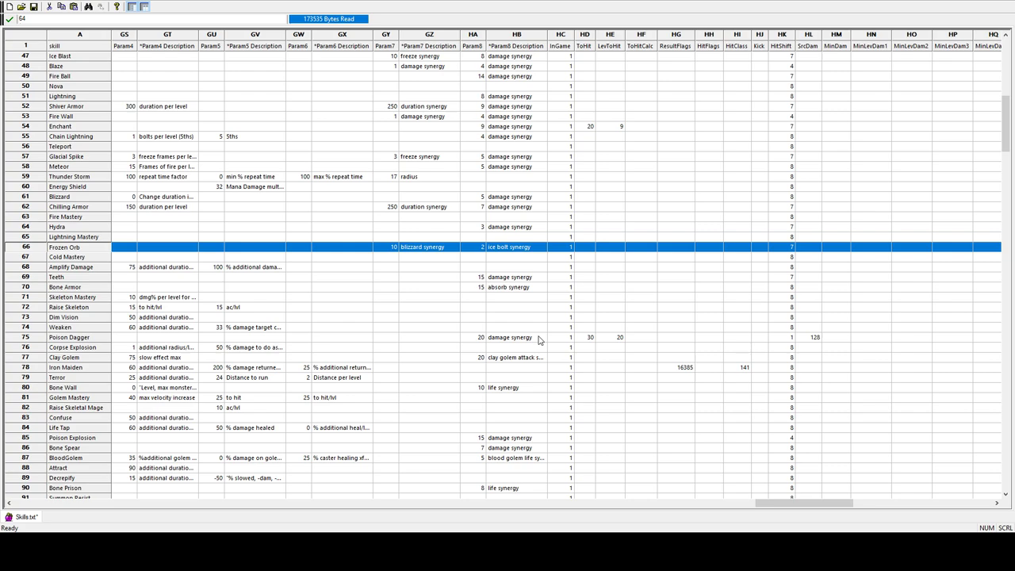
left_click_drag(383, 248, 479, 254)
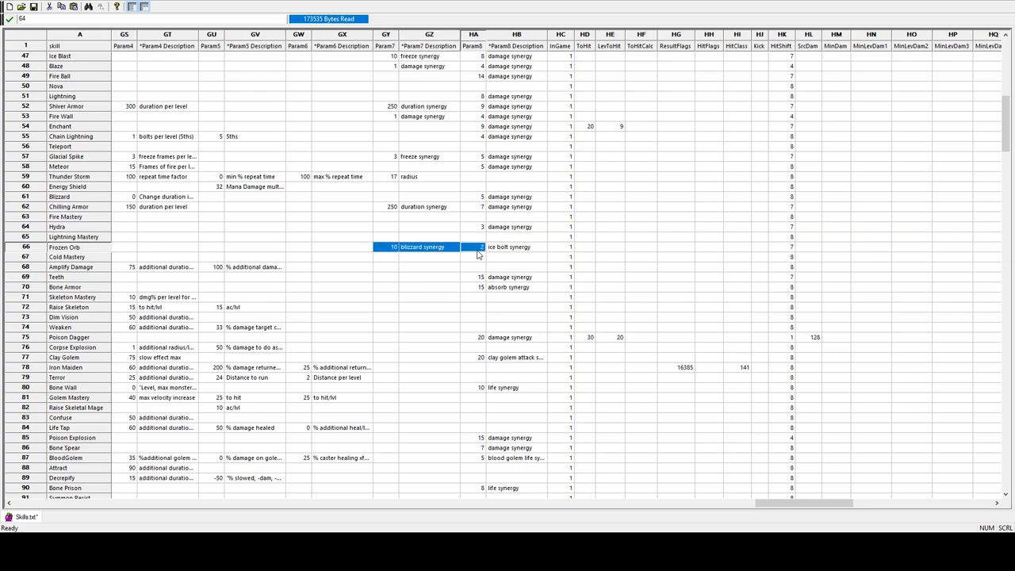
left_click(24, 249)
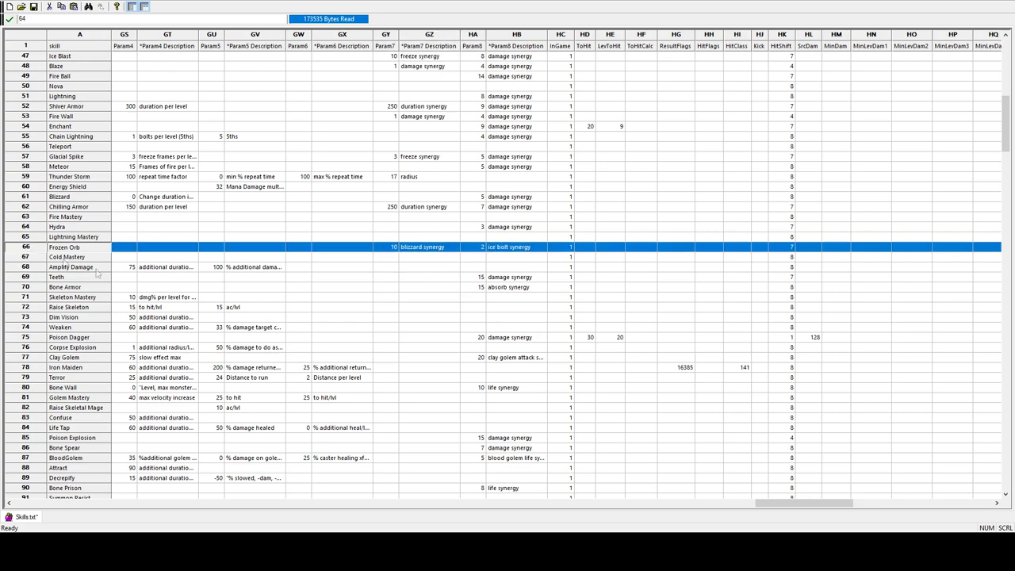
left_click(388, 250)
key("Right")
key("Right")
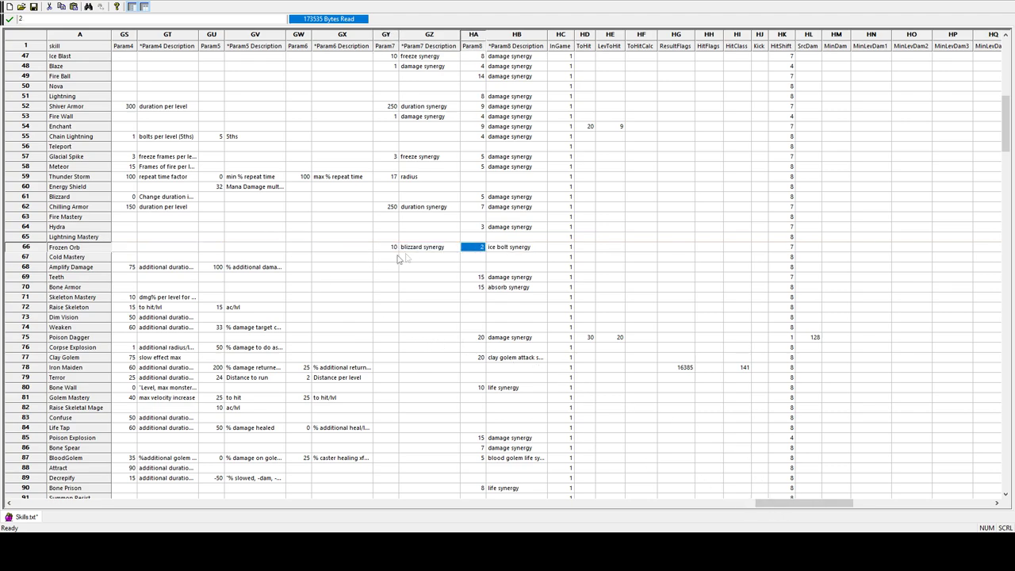
left_click(16, 249)
left_click_drag(775, 503, 904, 502)
left_click(706, 252)
left_click(706, 253)
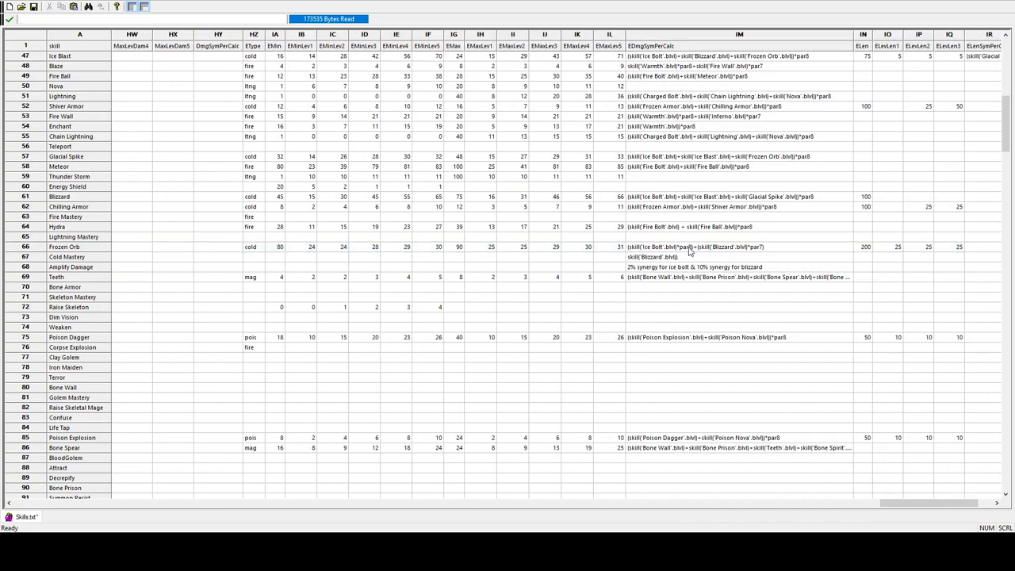
left_click(32, 247)
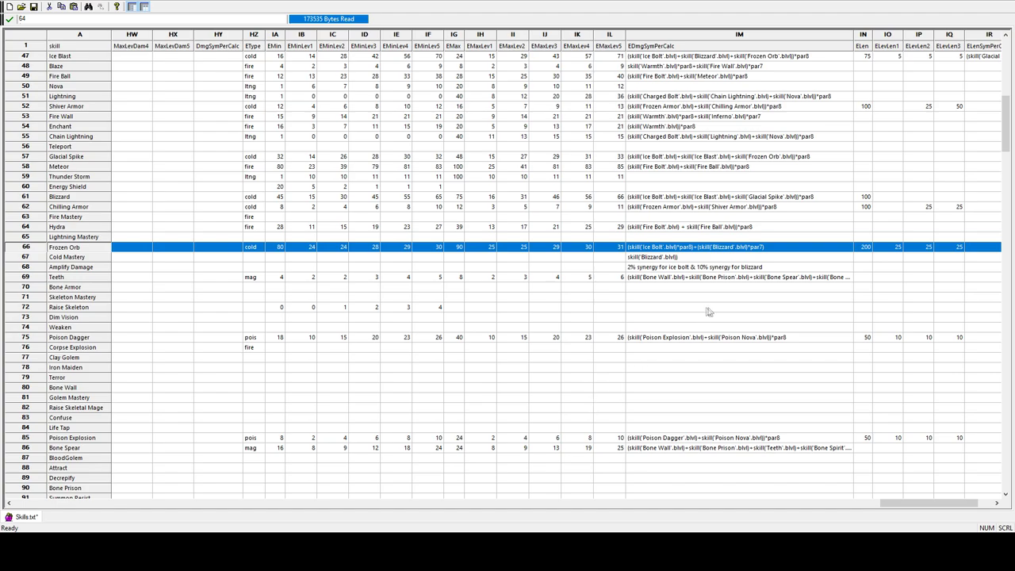
Step: Save Skills.txt and bring Frozen Orb's full EDmgSymPerCalc formula and the cost columns into view
left_click_drag(912, 503, 926, 503)
left_click(610, 247)
left_click(477, 297)
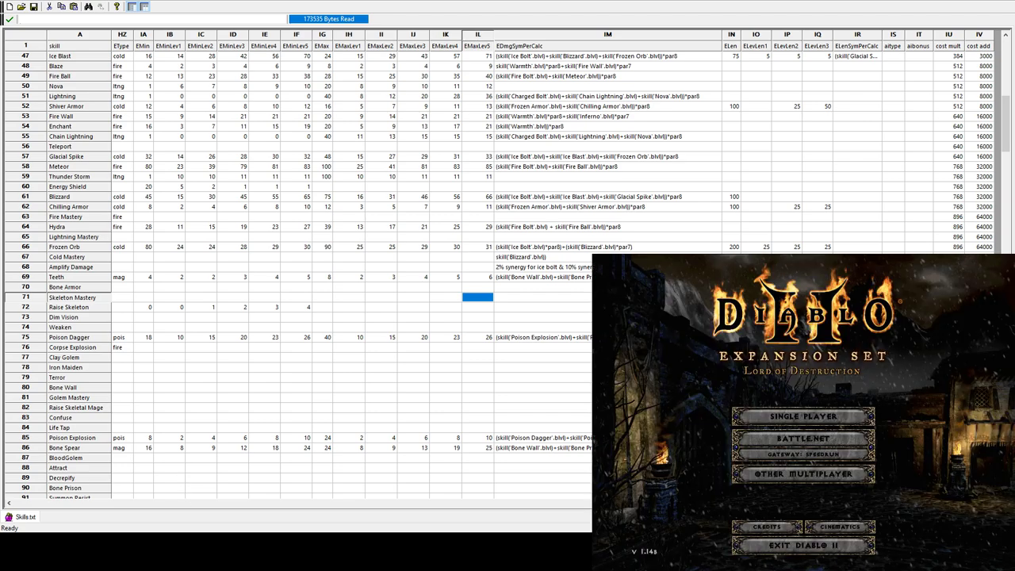
Step: Switch to Diablo II, load the level 33 Sorceress in single player, and show the character stats beside the Cold Spells tree
left_click(803, 420)
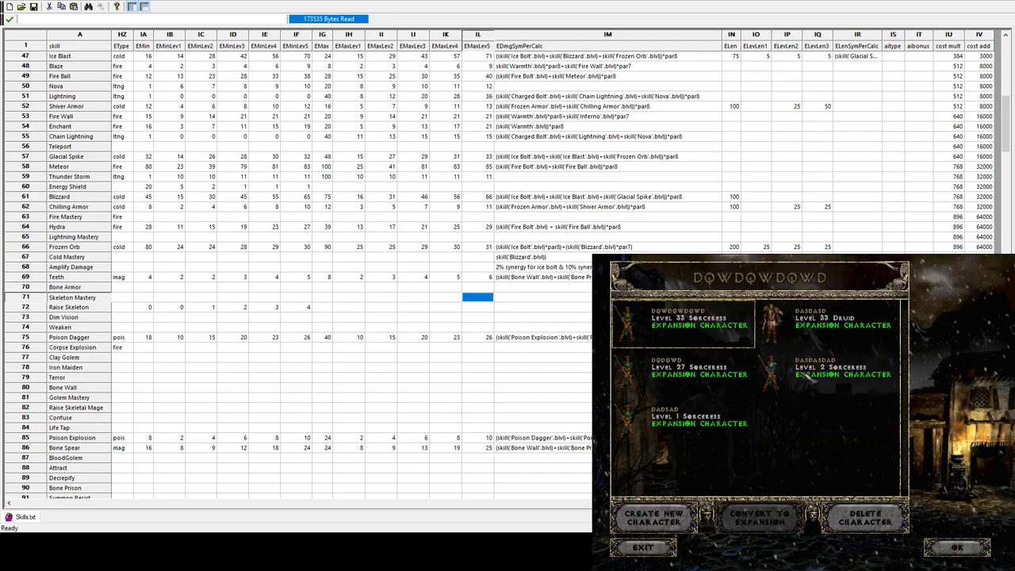
double_click(726, 334)
key("t")
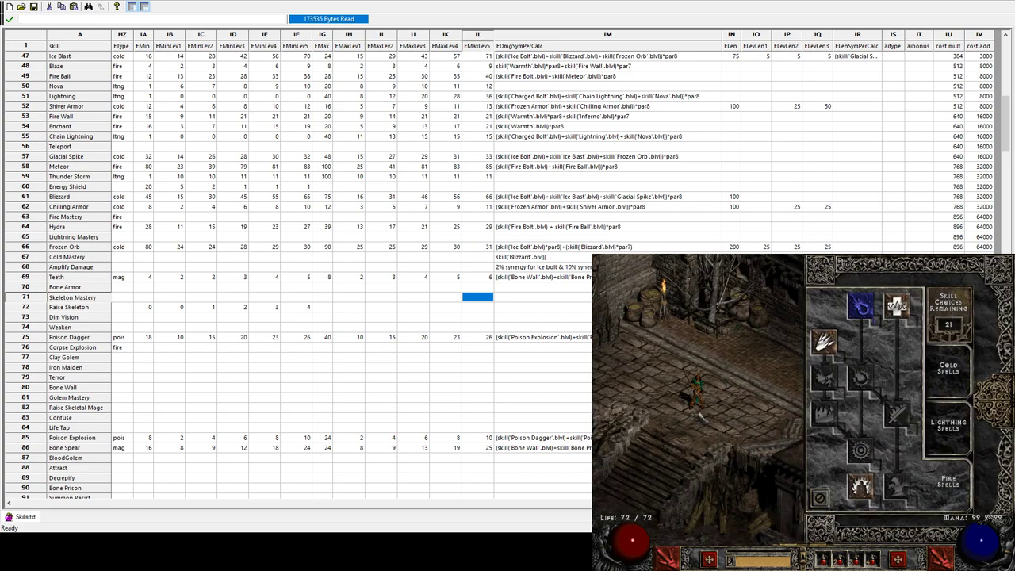
key("c")
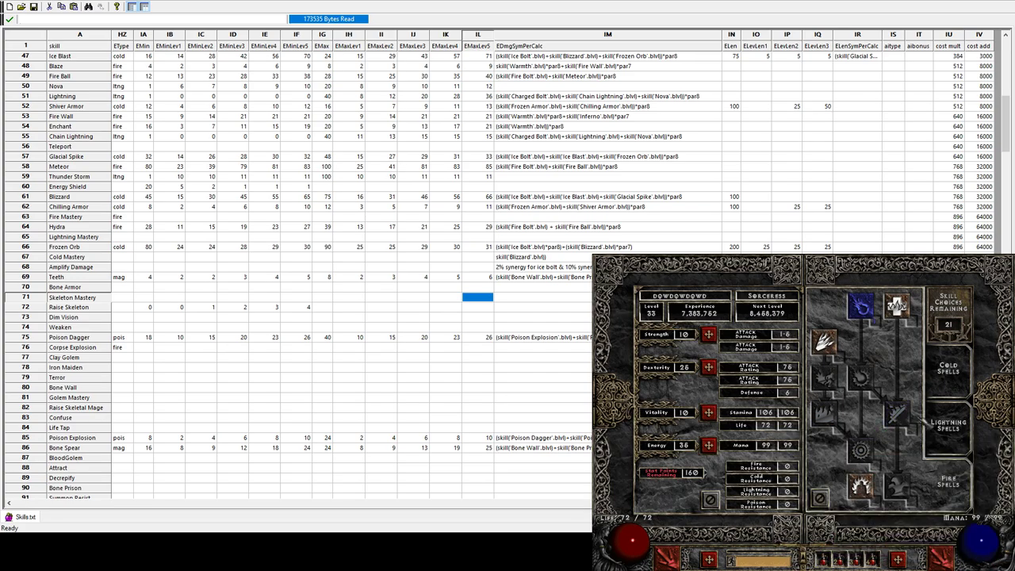
left_click(949, 368)
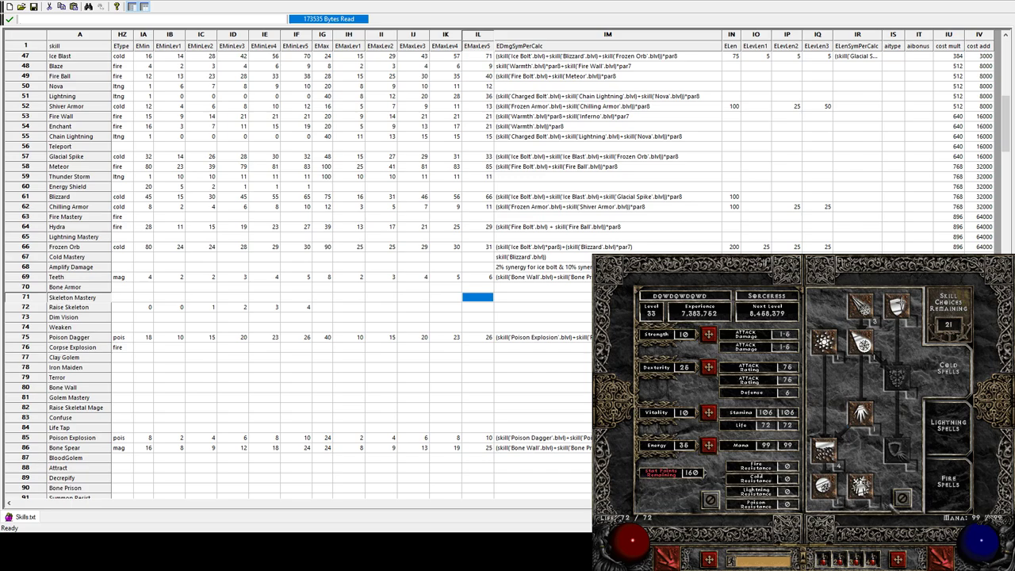
Step: Make Frozen Orb the active skill and display its damage on the character sheet beside the Cold Spells tree
left_click(902, 498)
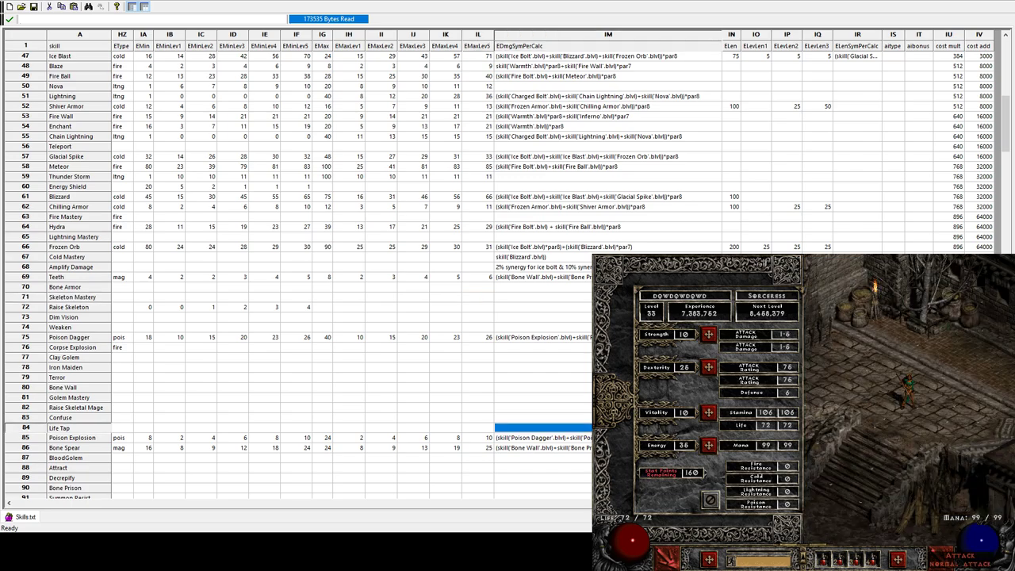
key("c")
key("F2")
key("c")
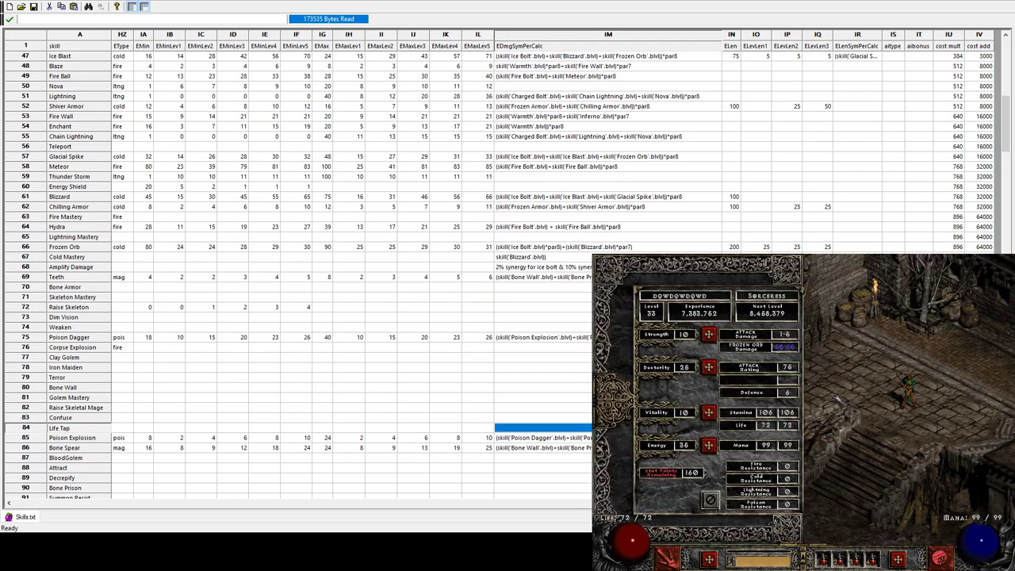
key("t")
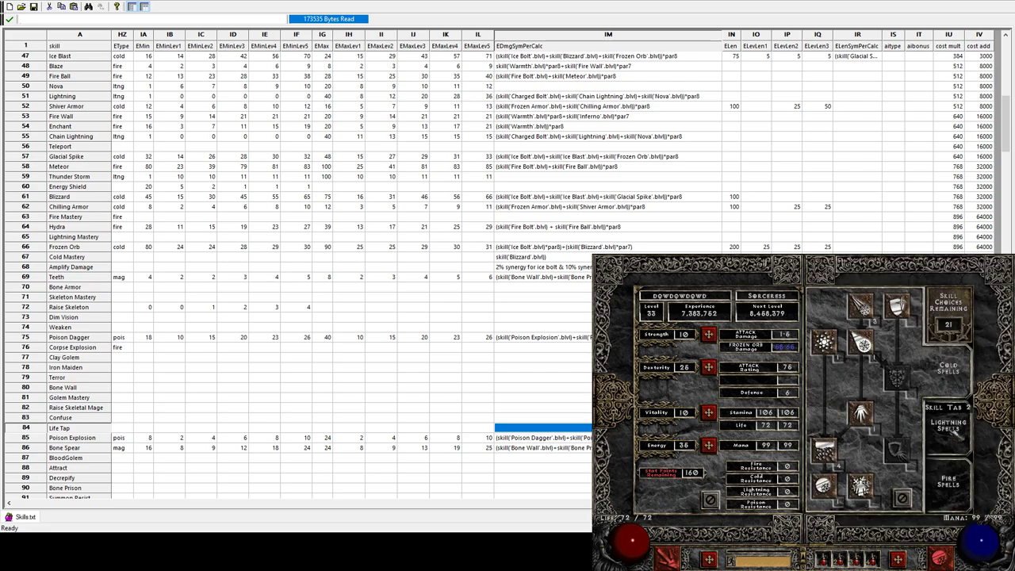
Step: Spend four skill points on Blizzard to test its synergy with Frozen Orb's damage
mouse_move(834, 454)
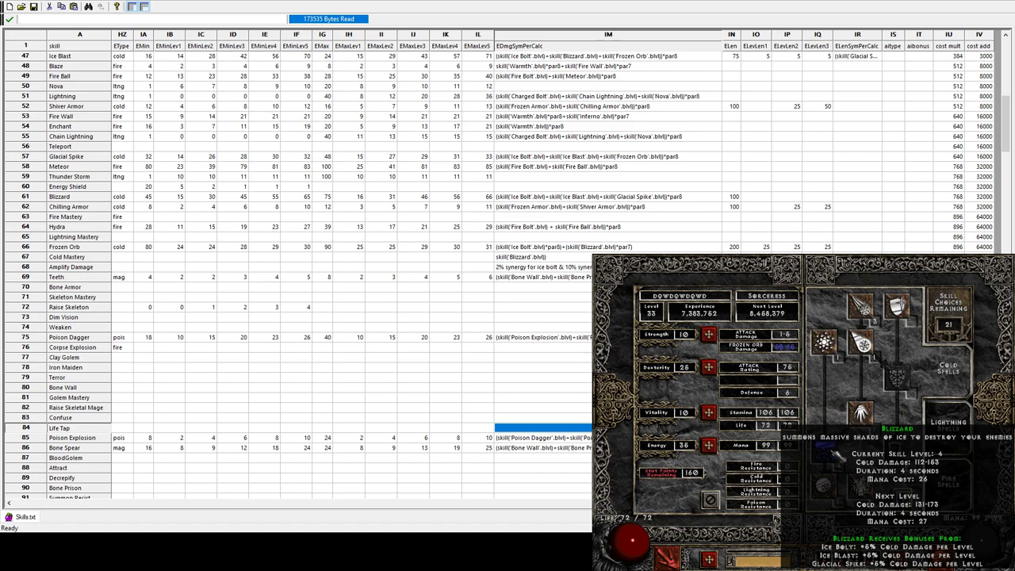
left_click(837, 453)
left_click(837, 454)
left_click(837, 454)
left_click(837, 454)
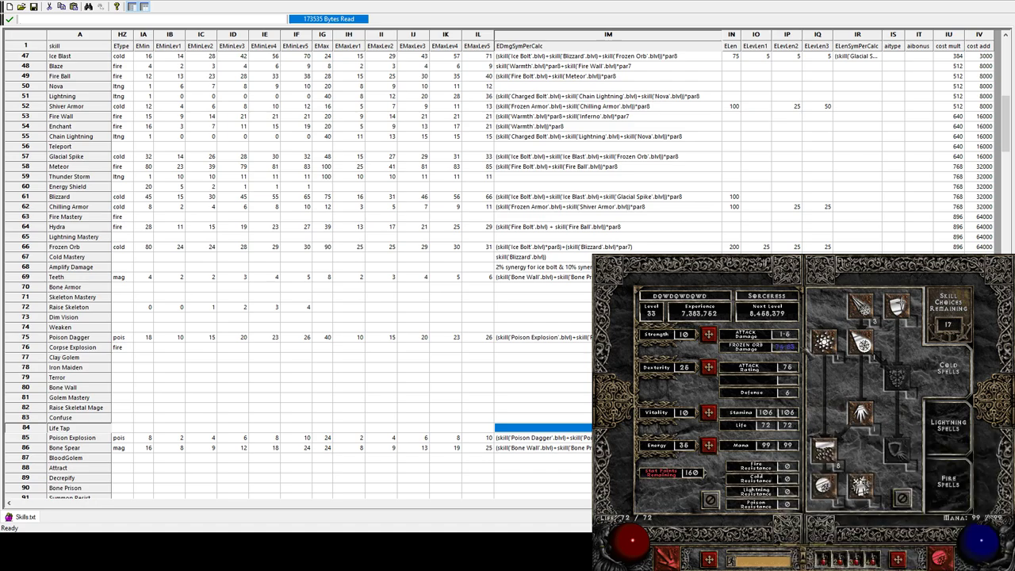
Step: Spend four skill points on Ice Bolt and two more on Blizzard to compare their effects on Frozen Orb's damage
mouse_move(863, 485)
mouse_move(862, 305)
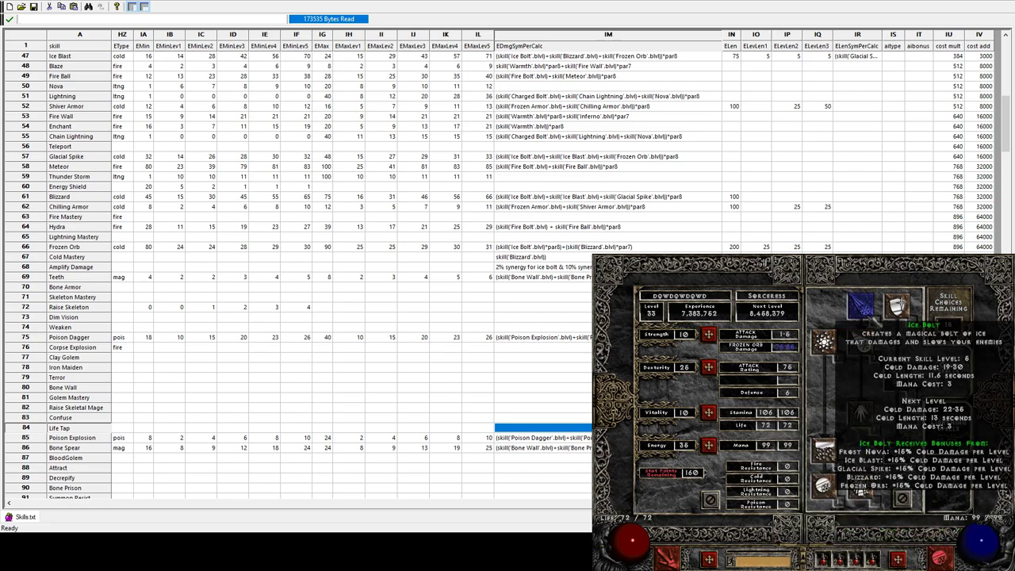
left_click(867, 314)
left_click(864, 308)
left_click(864, 308)
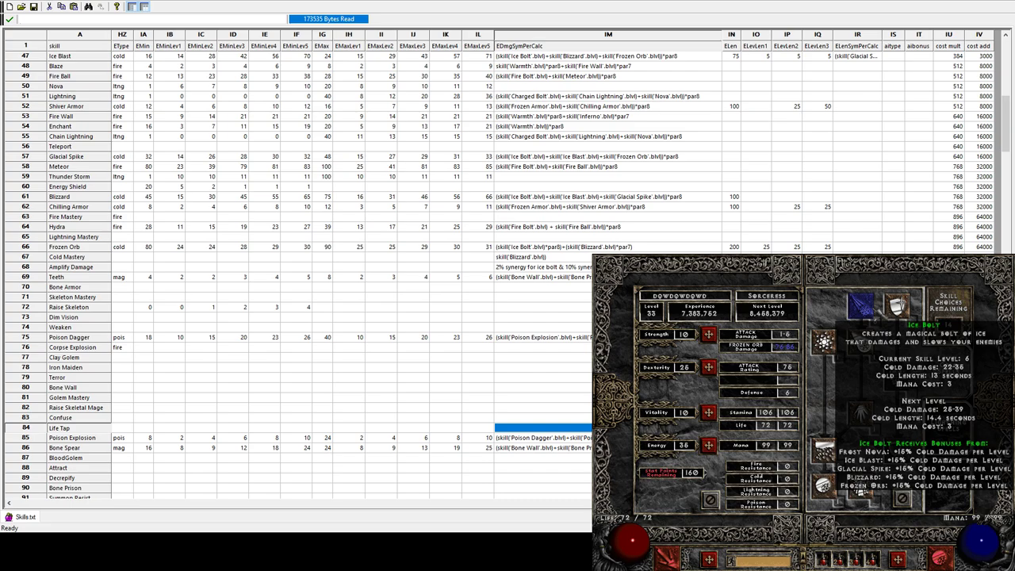
left_click(863, 308)
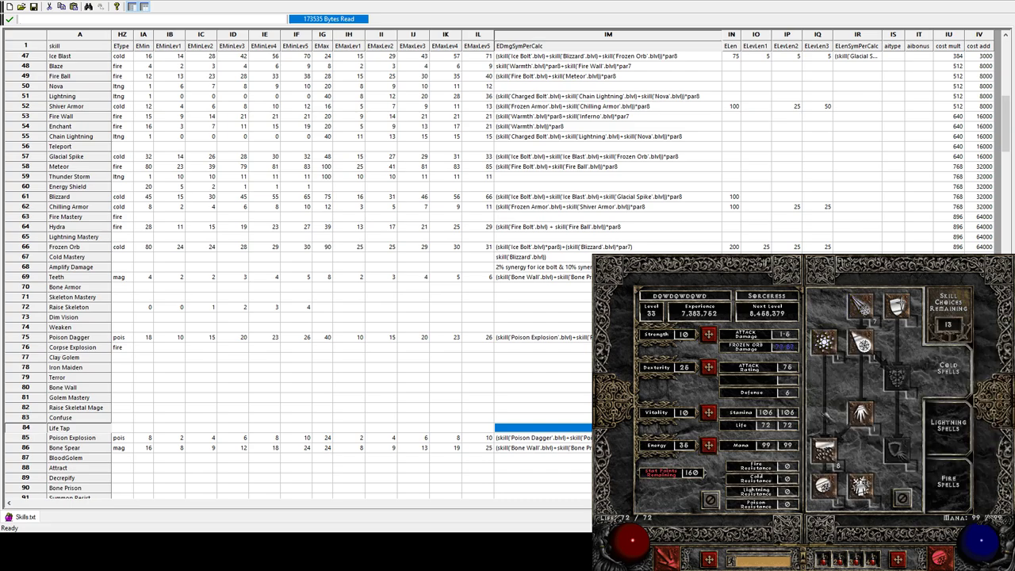
left_click(825, 448)
left_click(825, 448)
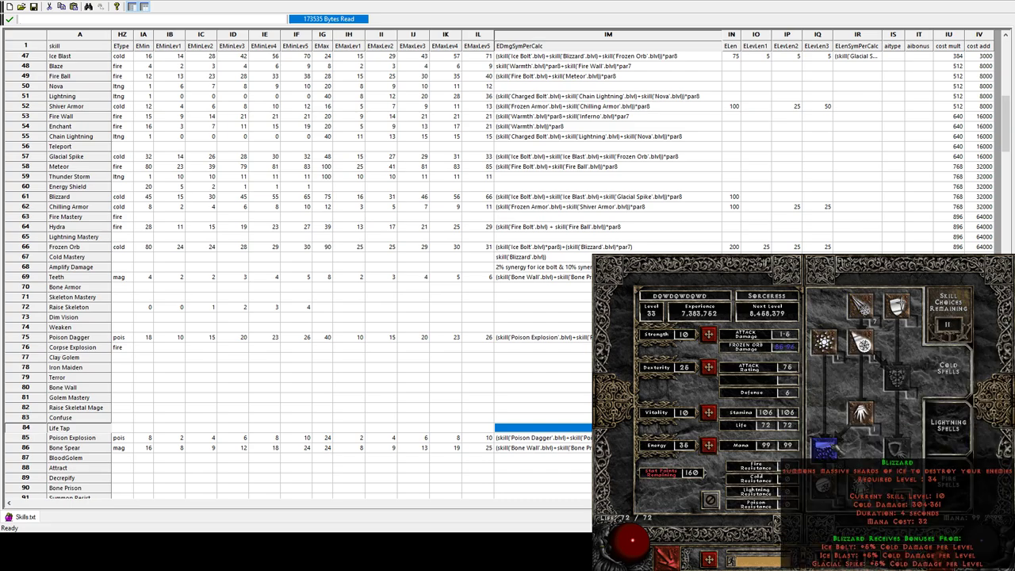